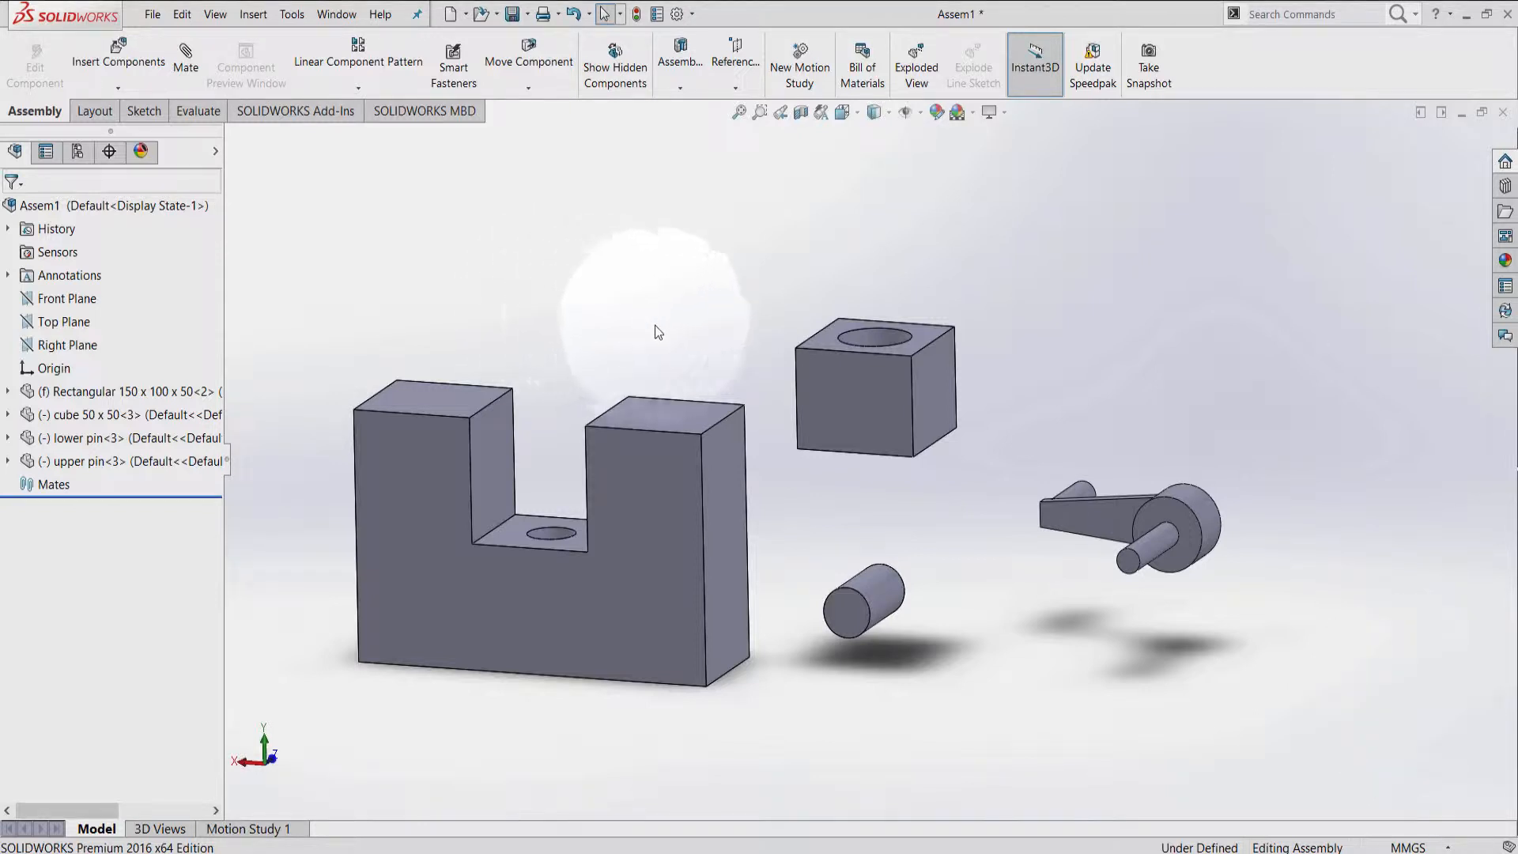
Step: Mate the lower pin's cylindrical face concentric with the hole in the floor of the rectangular block's slot
middle_drag(678, 285, 721, 393)
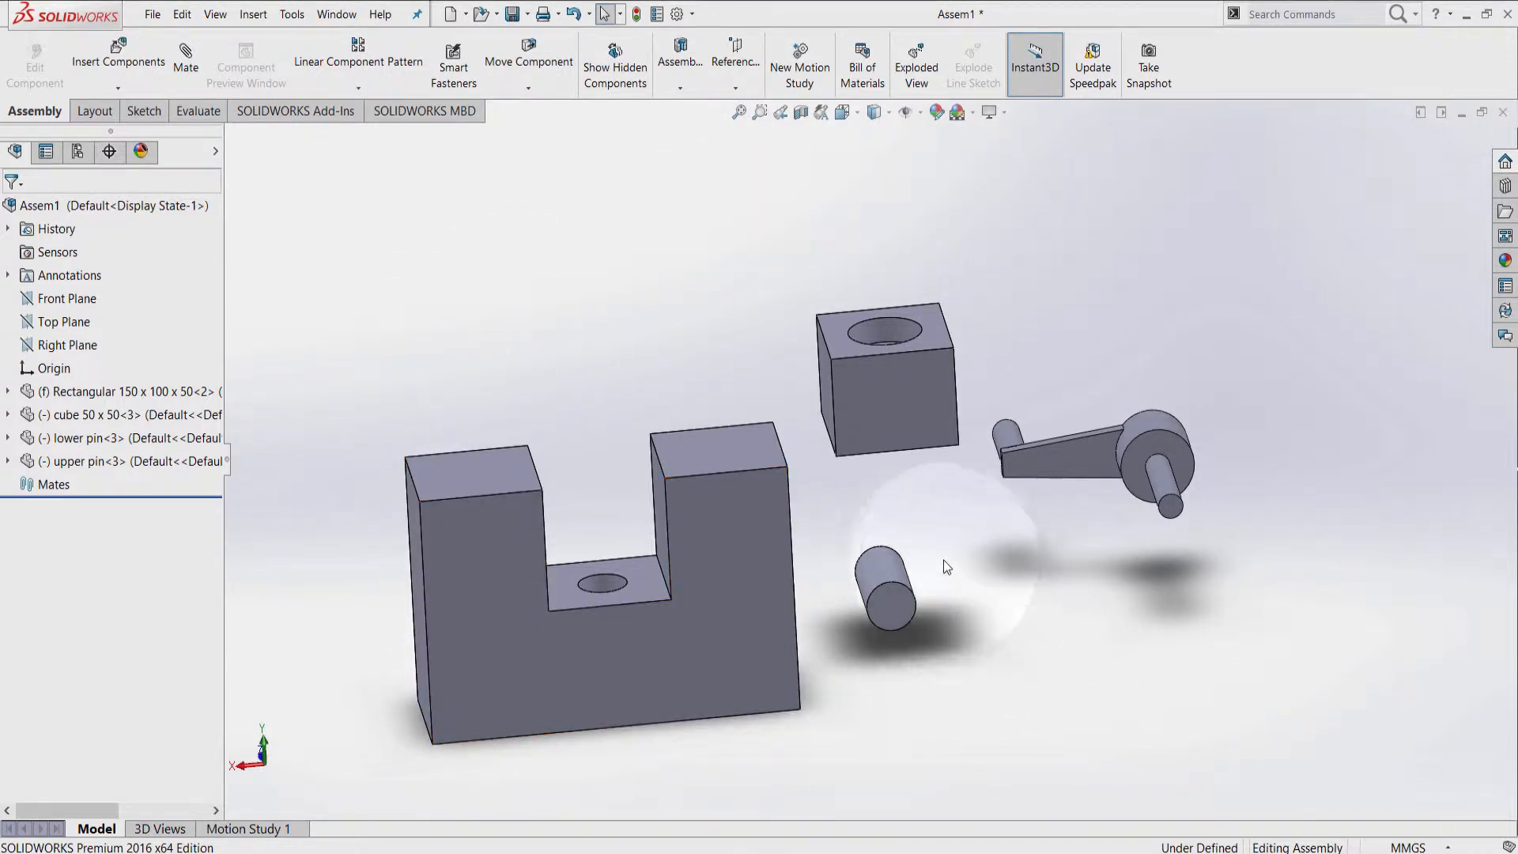
click(901, 563)
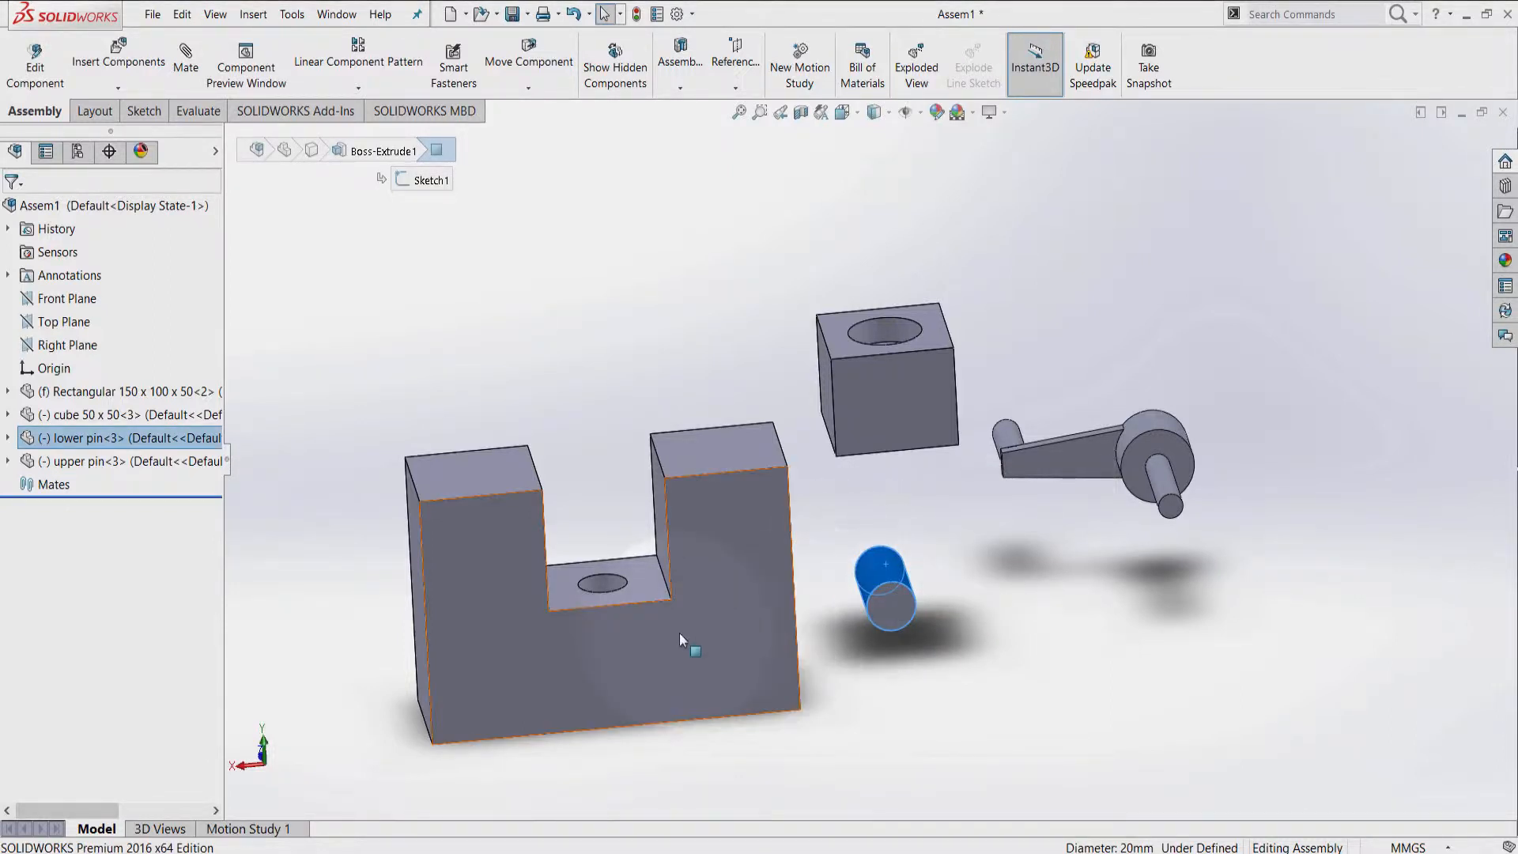
ctrl+click(604, 583)
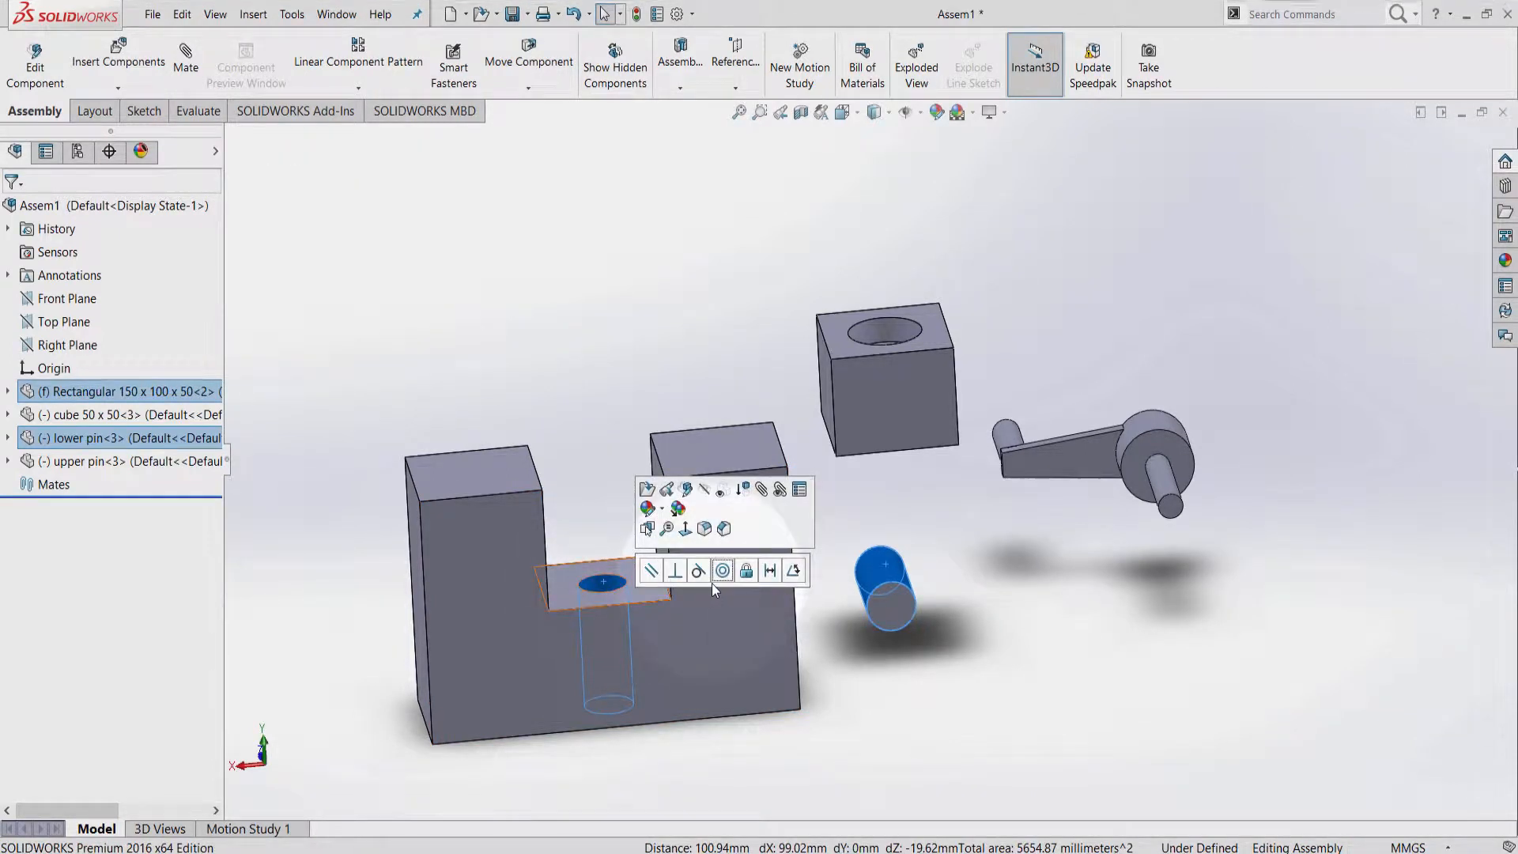
click(722, 570)
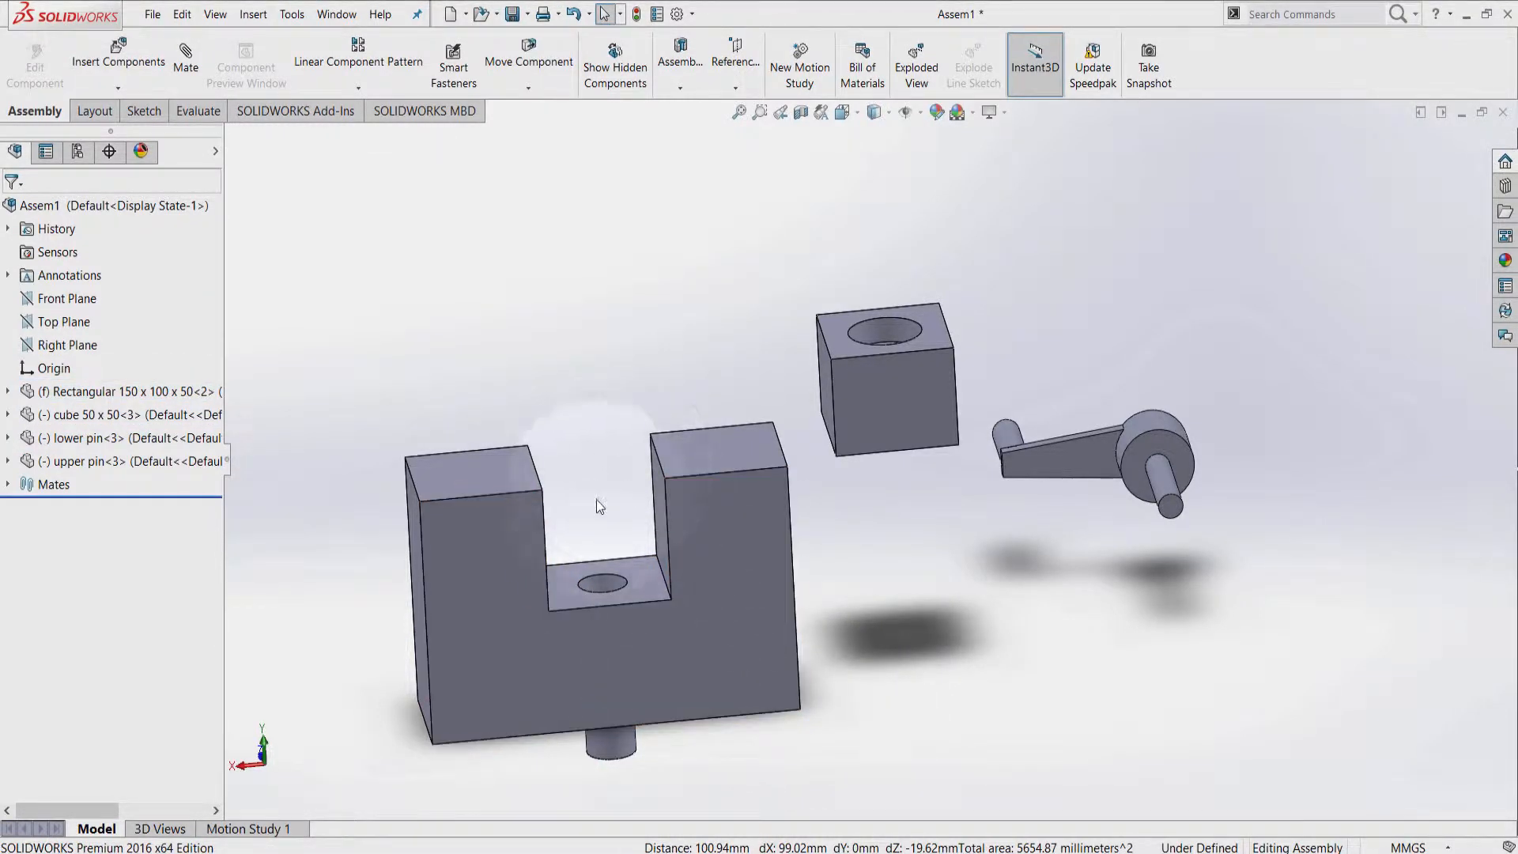
Step: Add a coincident mate between the lower pin's protruding end face and the underside of the rectangular block
middle_drag(676, 714, 648, 506)
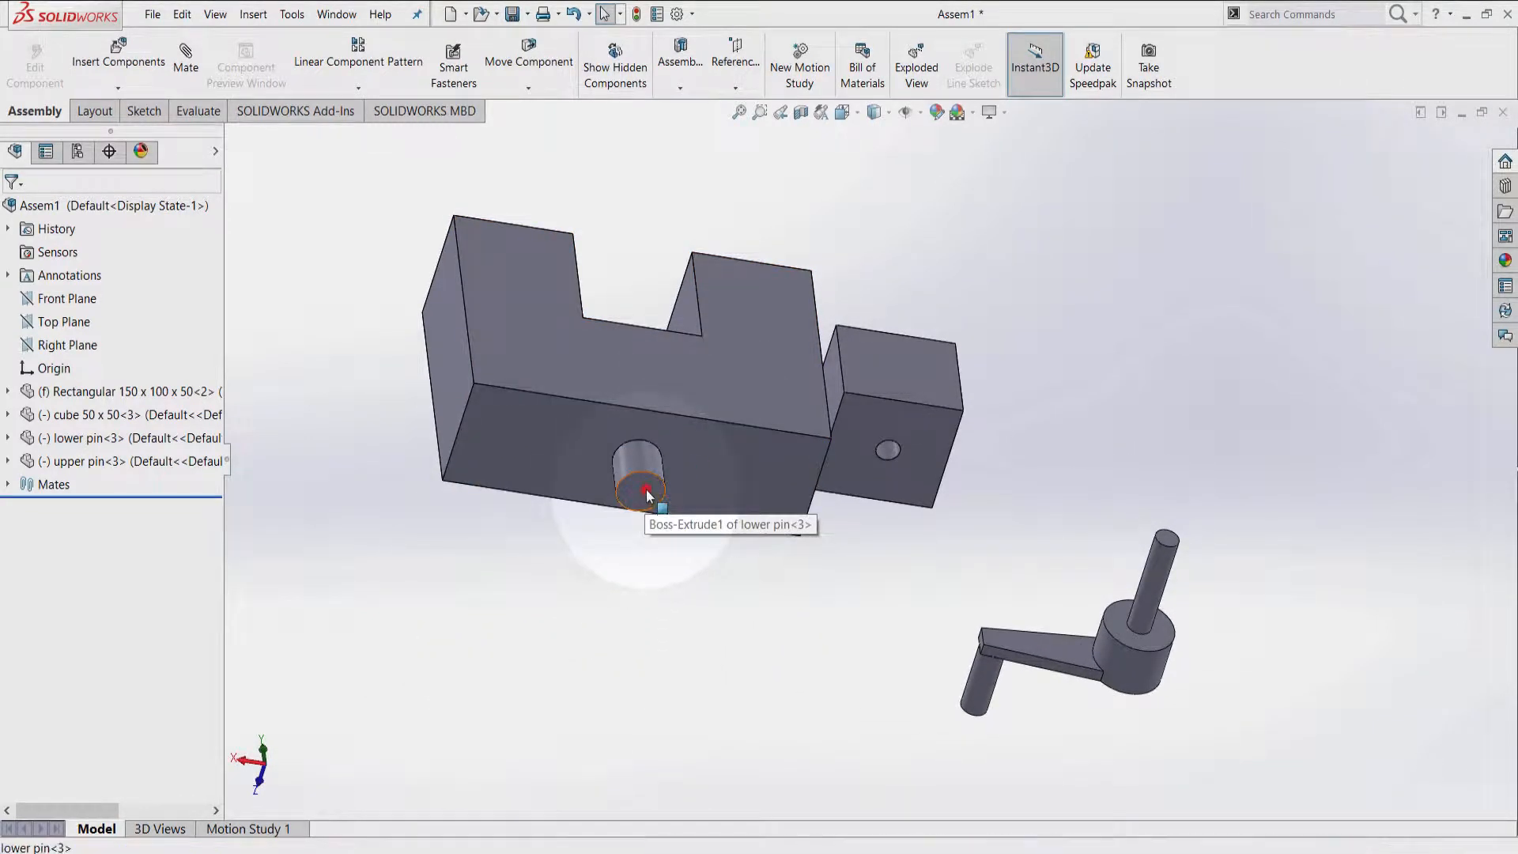
mouse_move(646, 489)
mouse_down()
mouse_move(633, 402)
mouse_move(657, 556)
mouse_move(653, 494)
mouse_up()
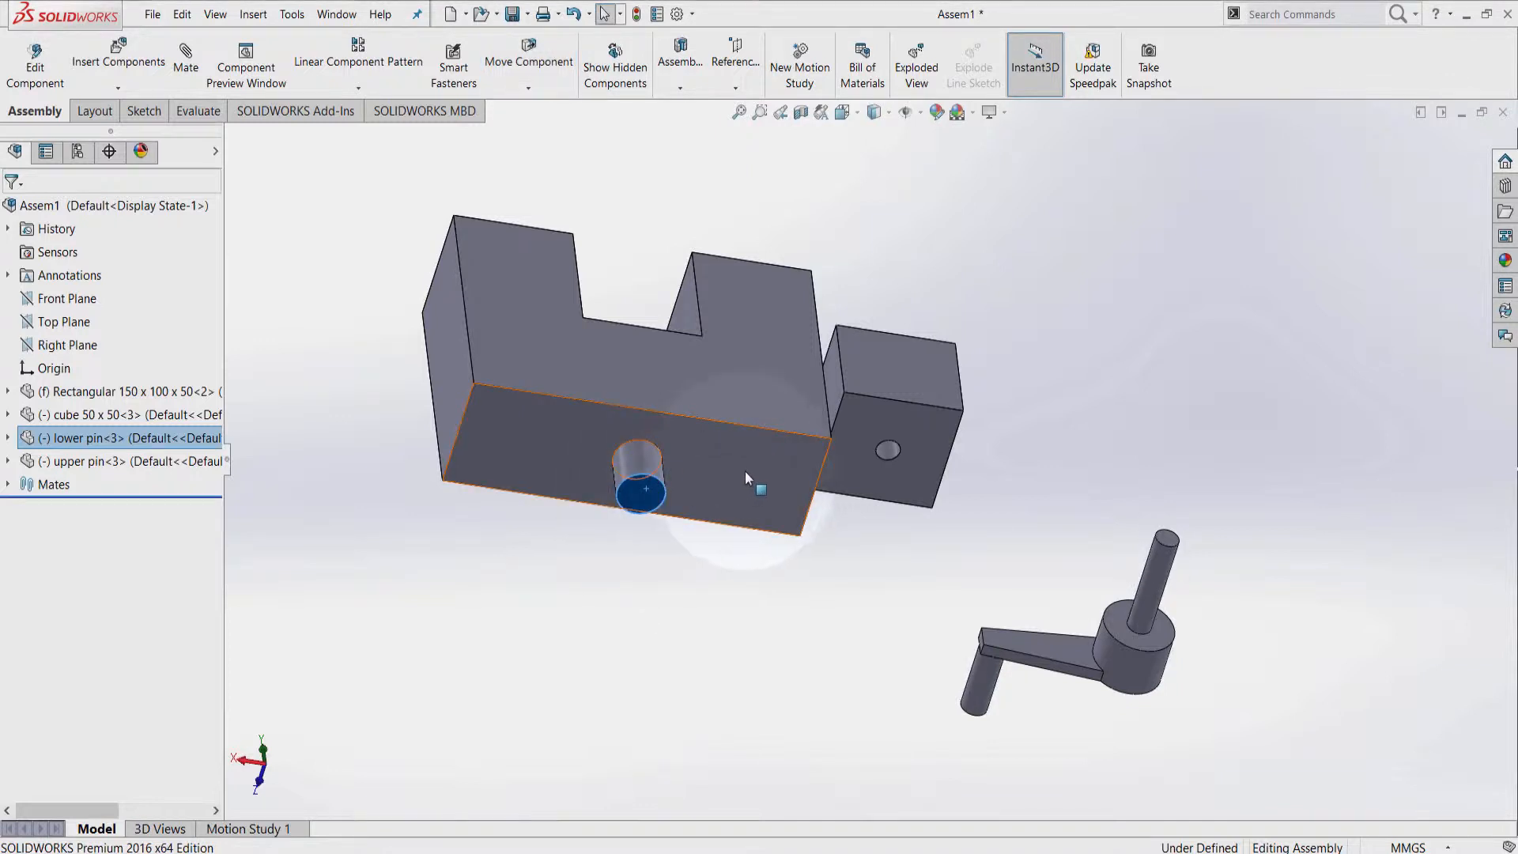
ctrl+click(716, 448)
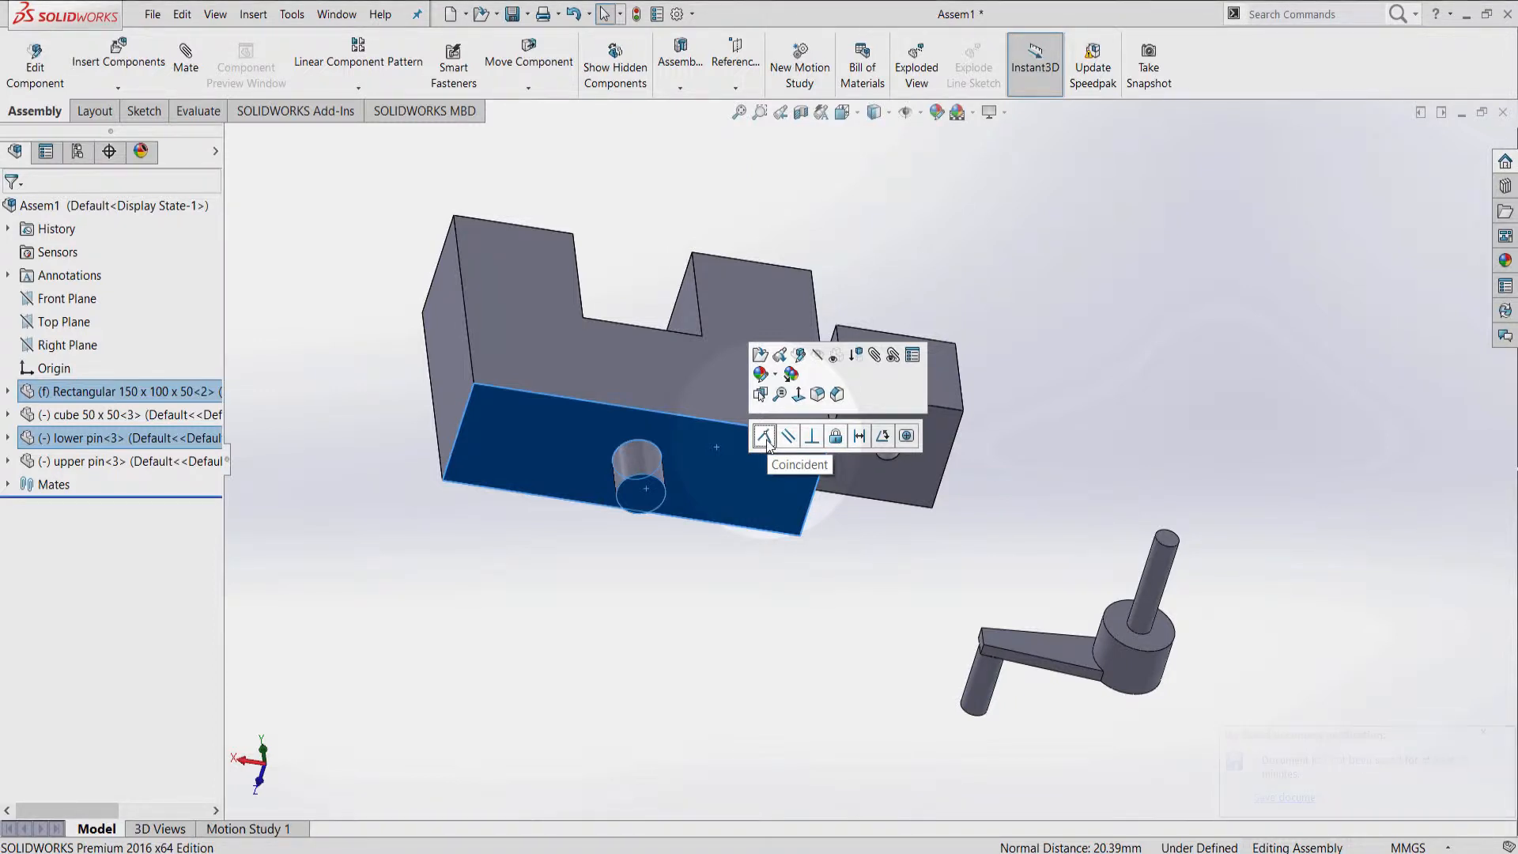
click(764, 436)
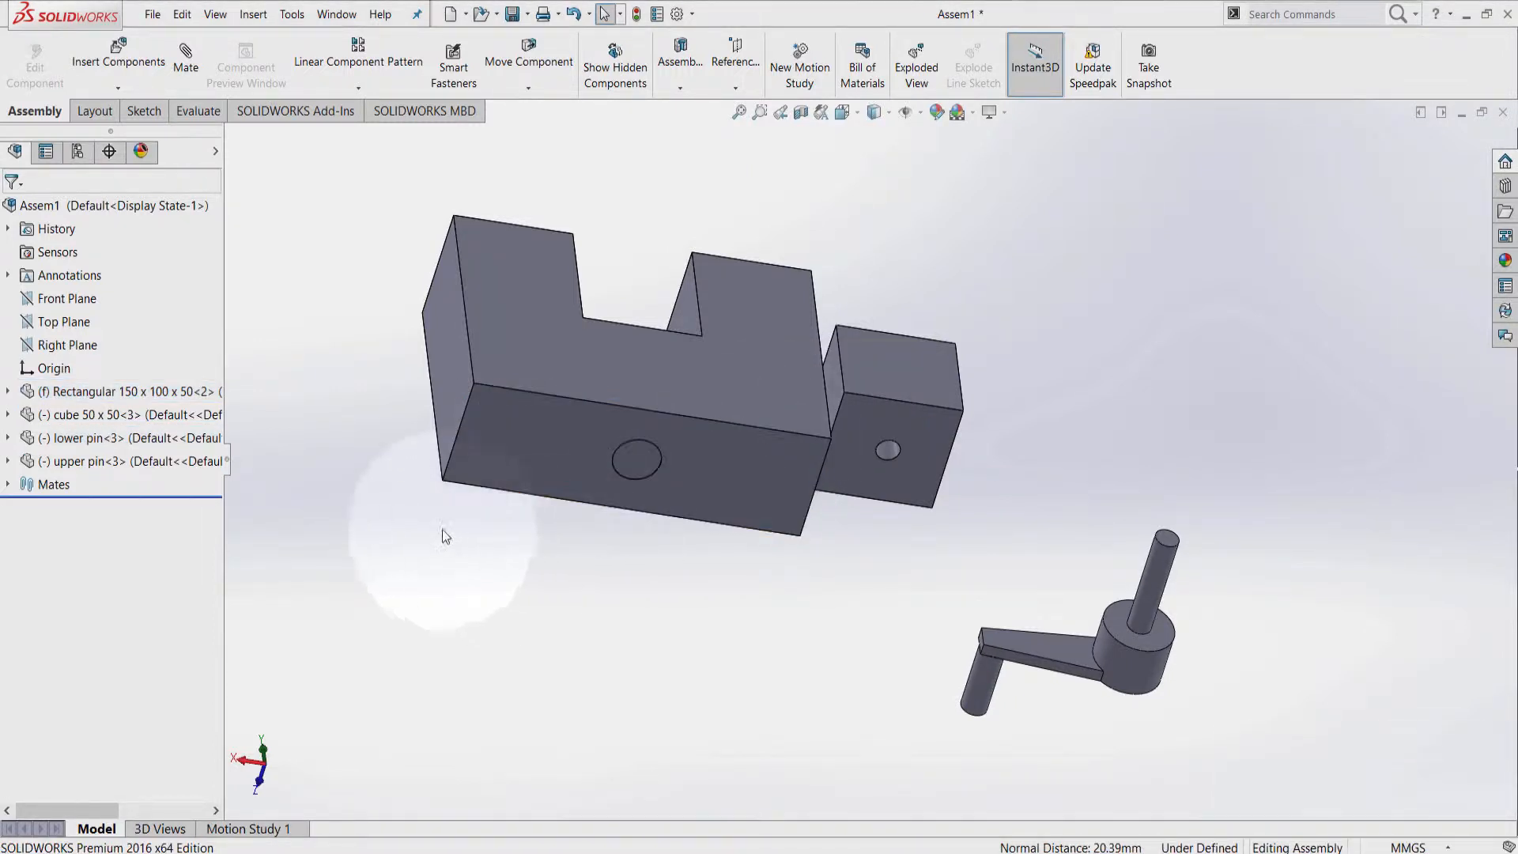
Step: Add a coincident mate between the front face of the 50 x 50 cube and the front face of the rectangular block
middle_drag(708, 272, 736, 576)
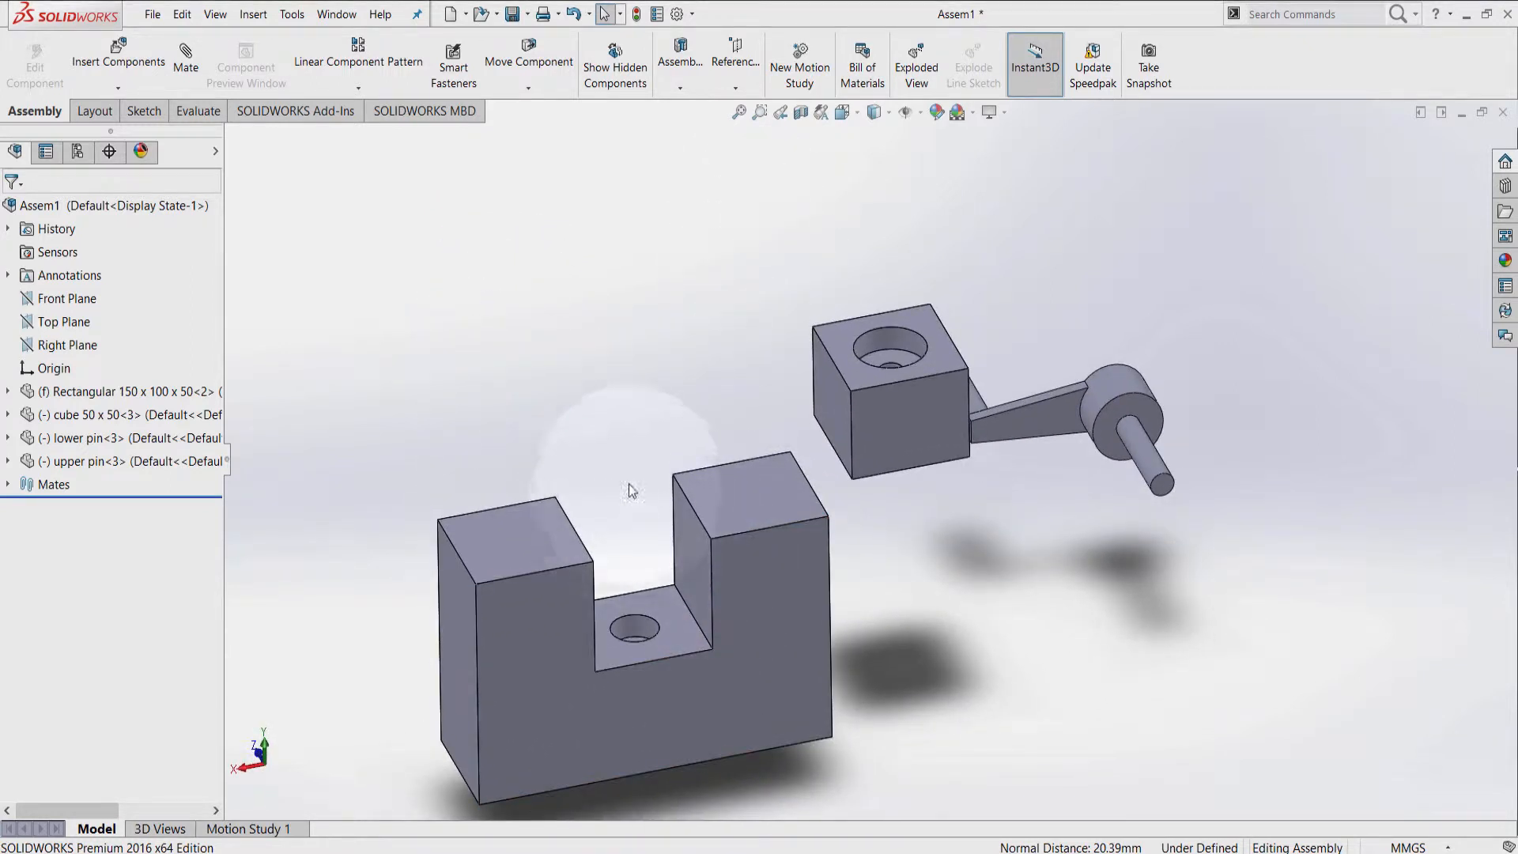
click(189, 64)
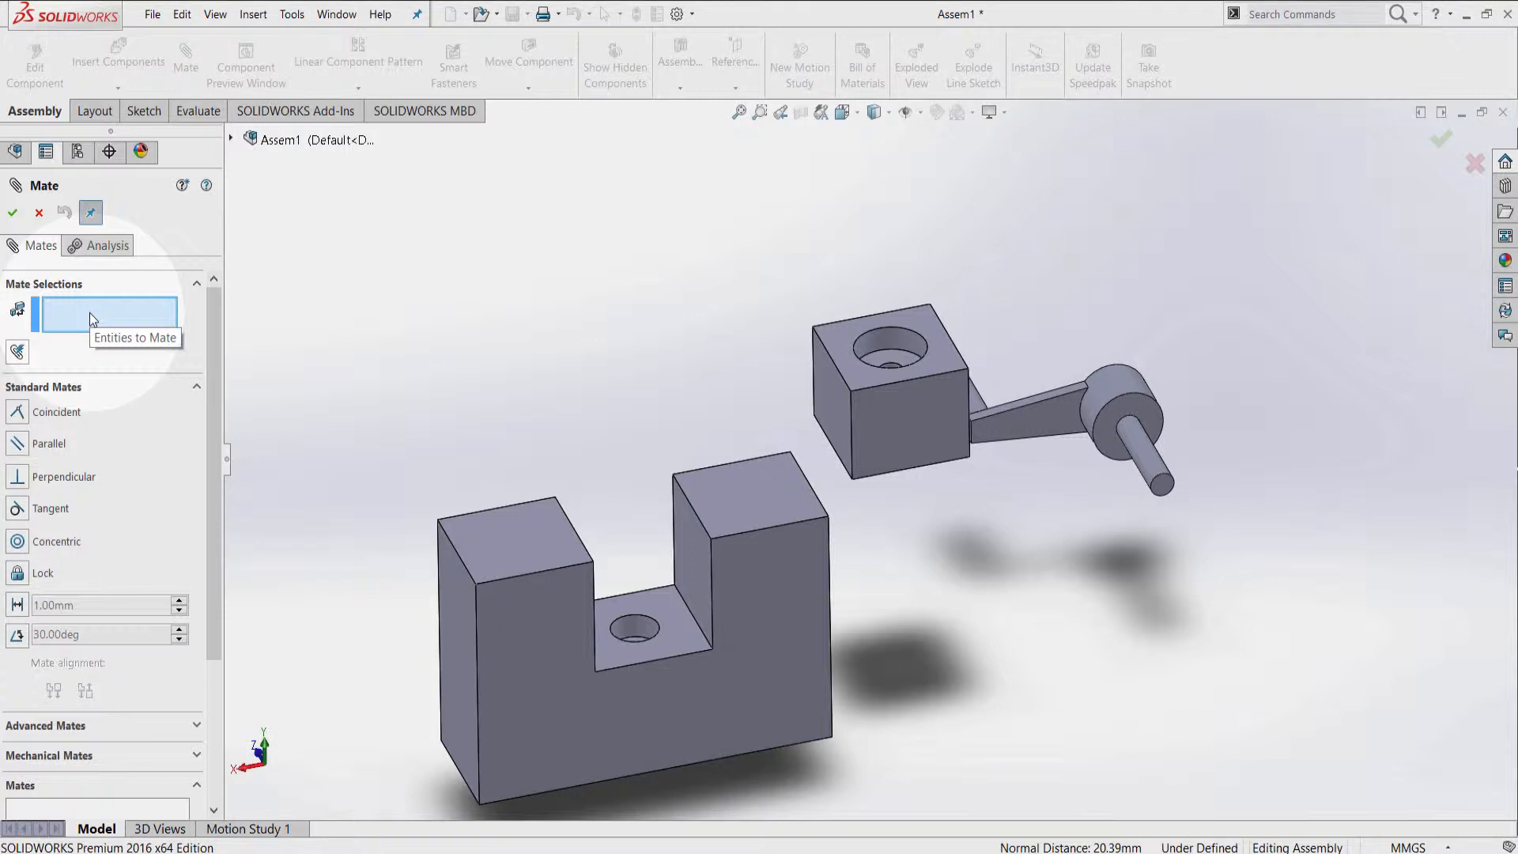
click(909, 427)
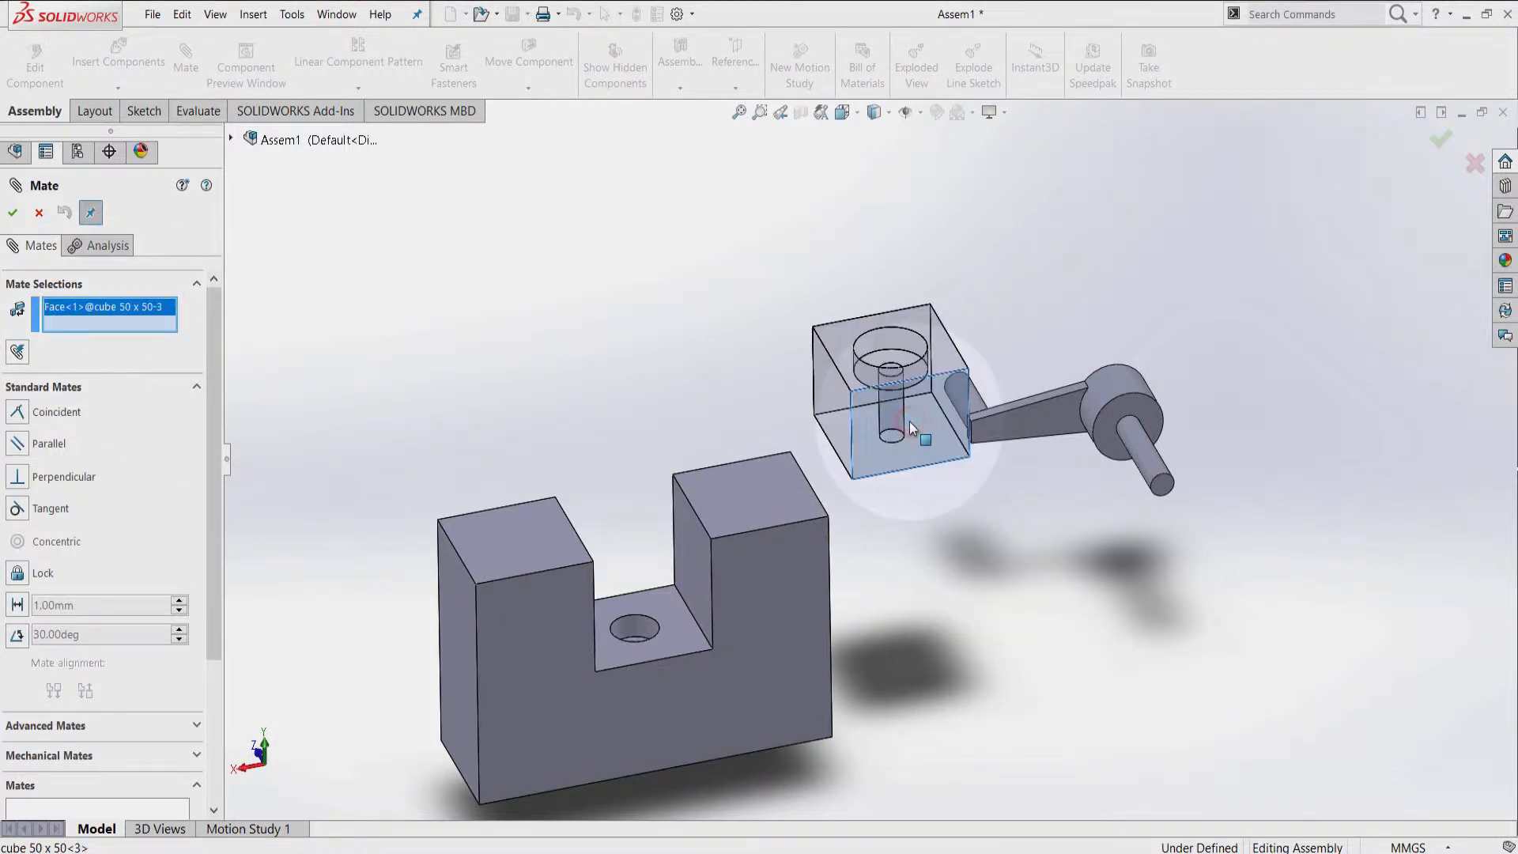
click(777, 575)
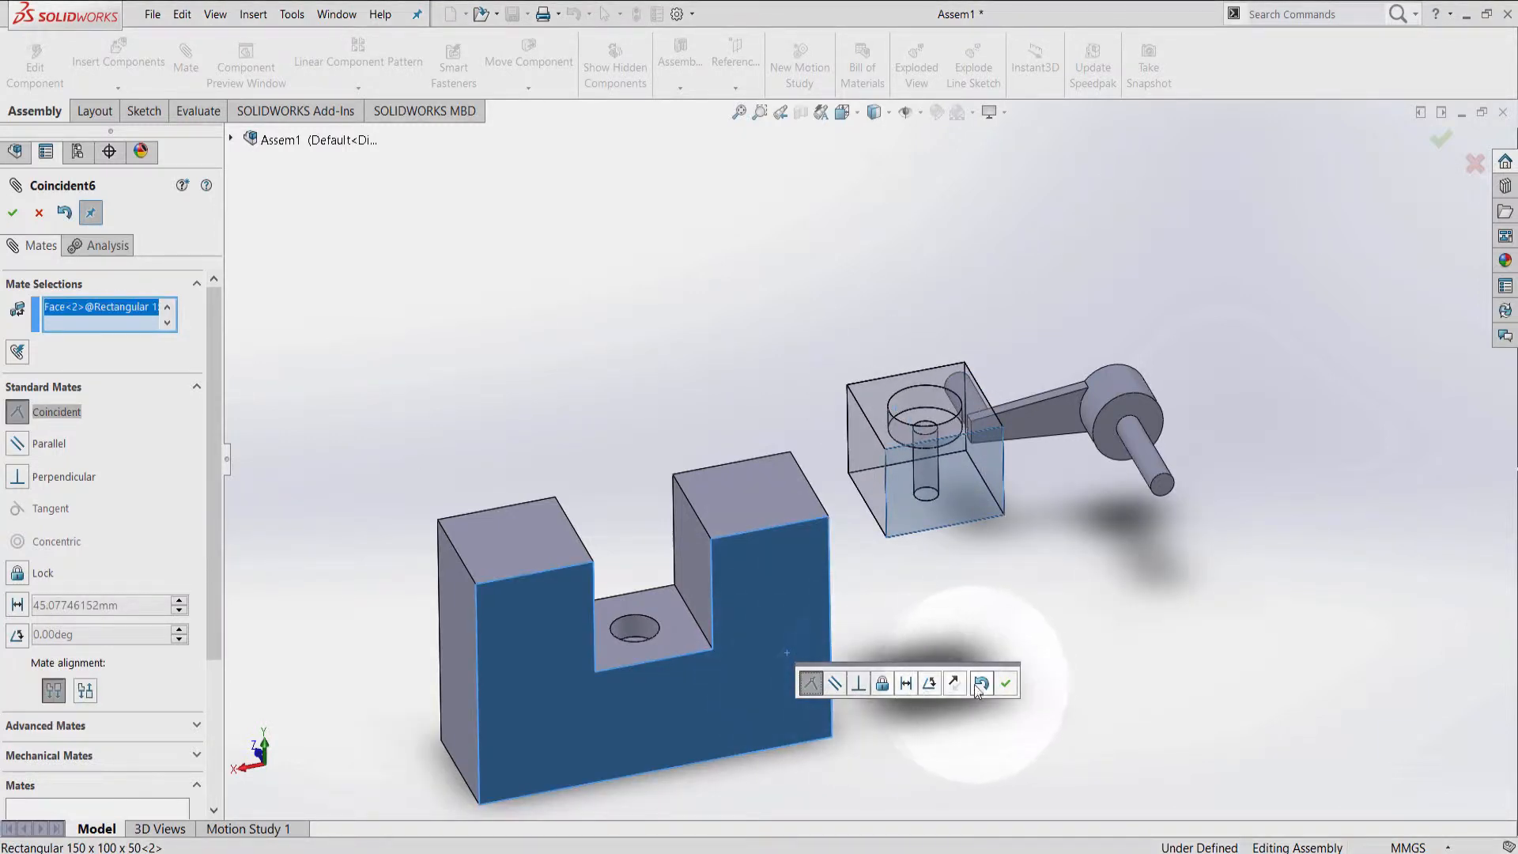
click(1004, 682)
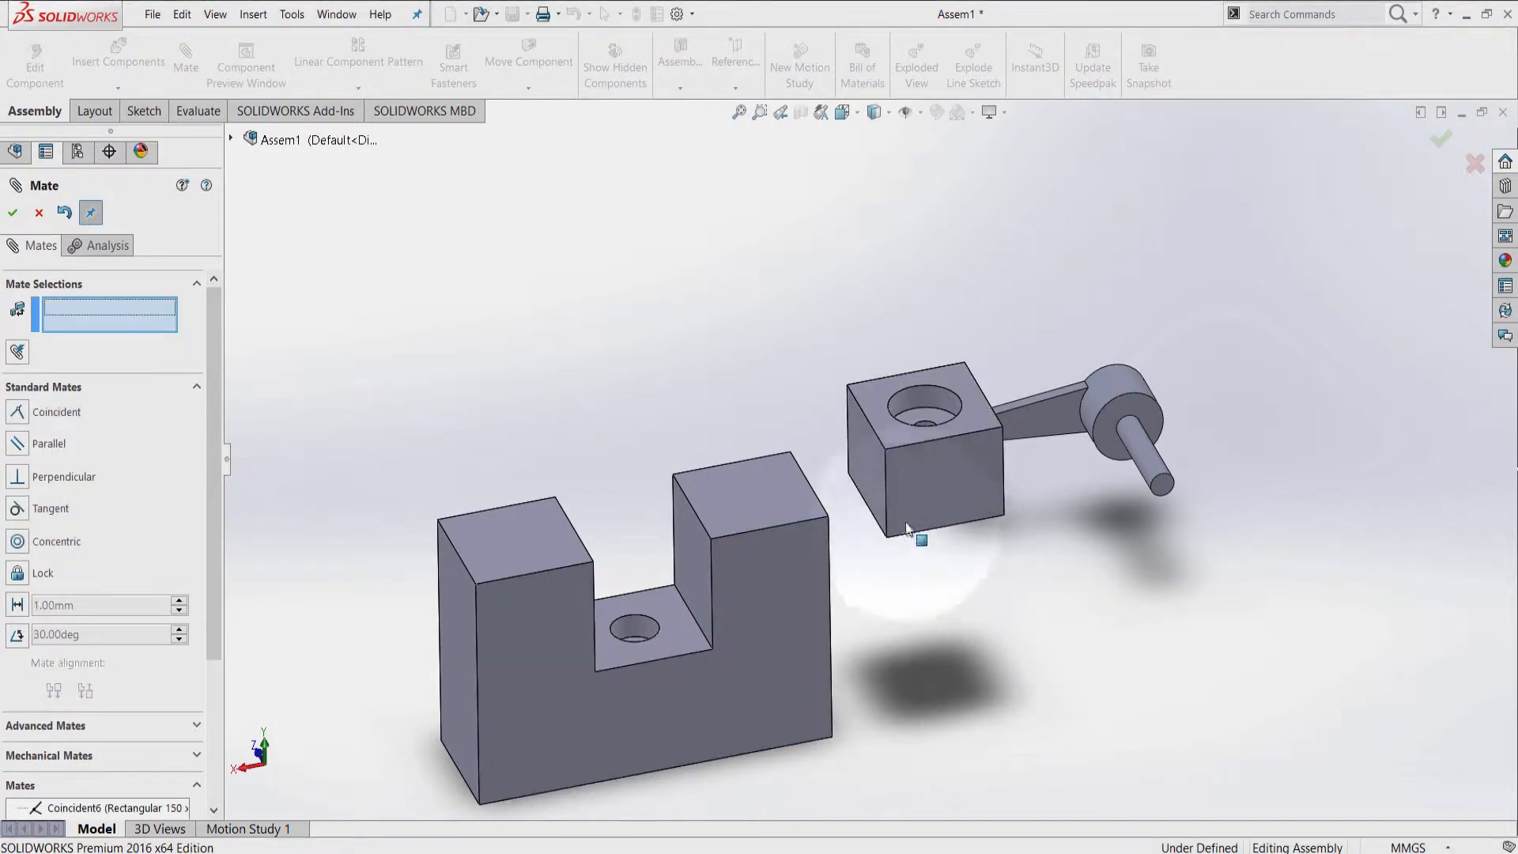
Step: Mate the cube's side face coincident with the matching inner side wall of the rectangular block's slot
click(877, 458)
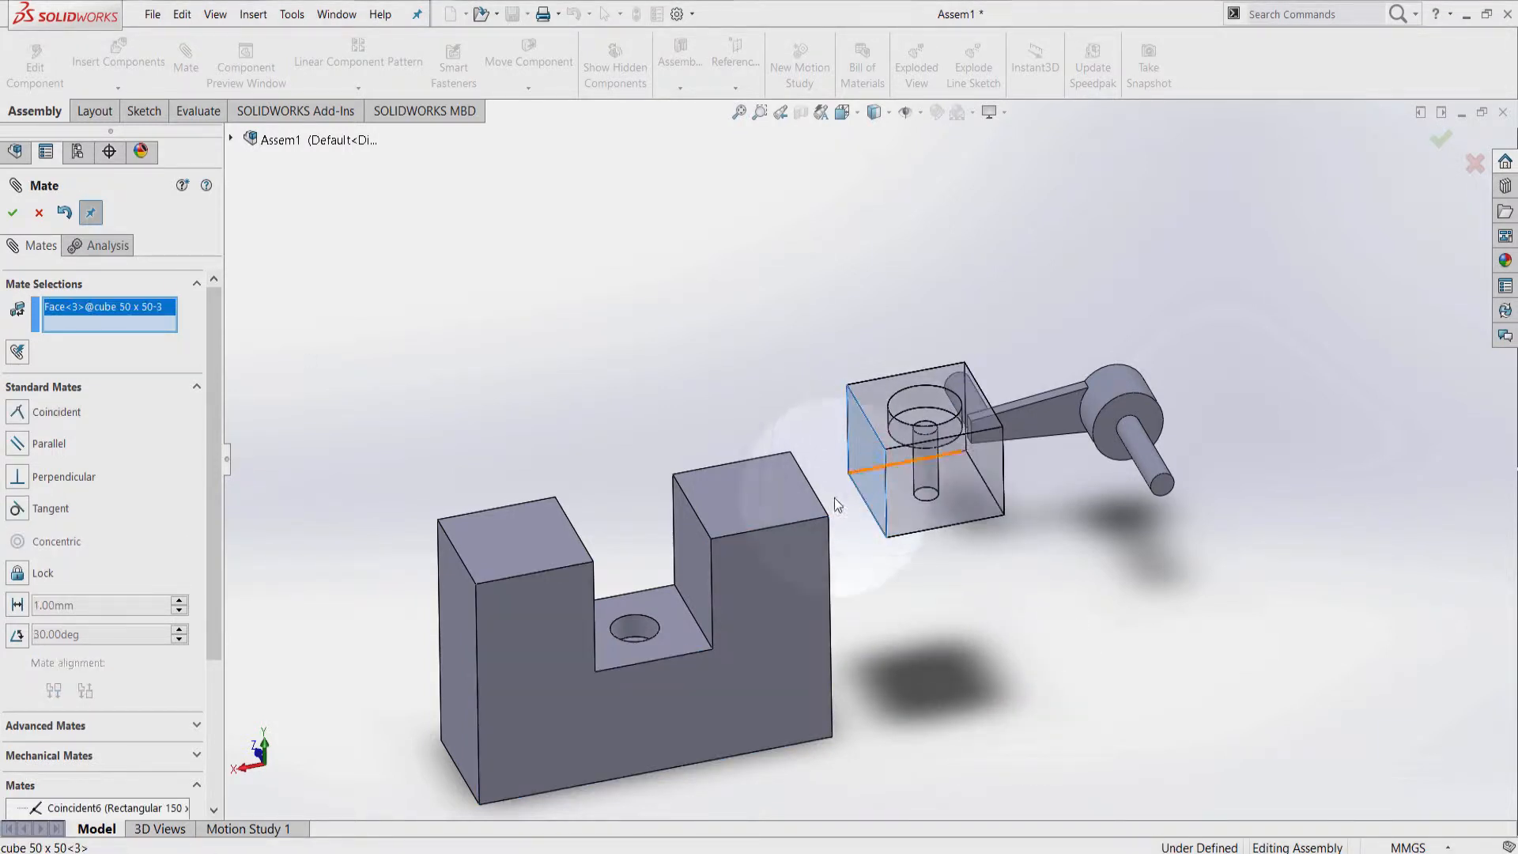
middle_drag(641, 478, 609, 477)
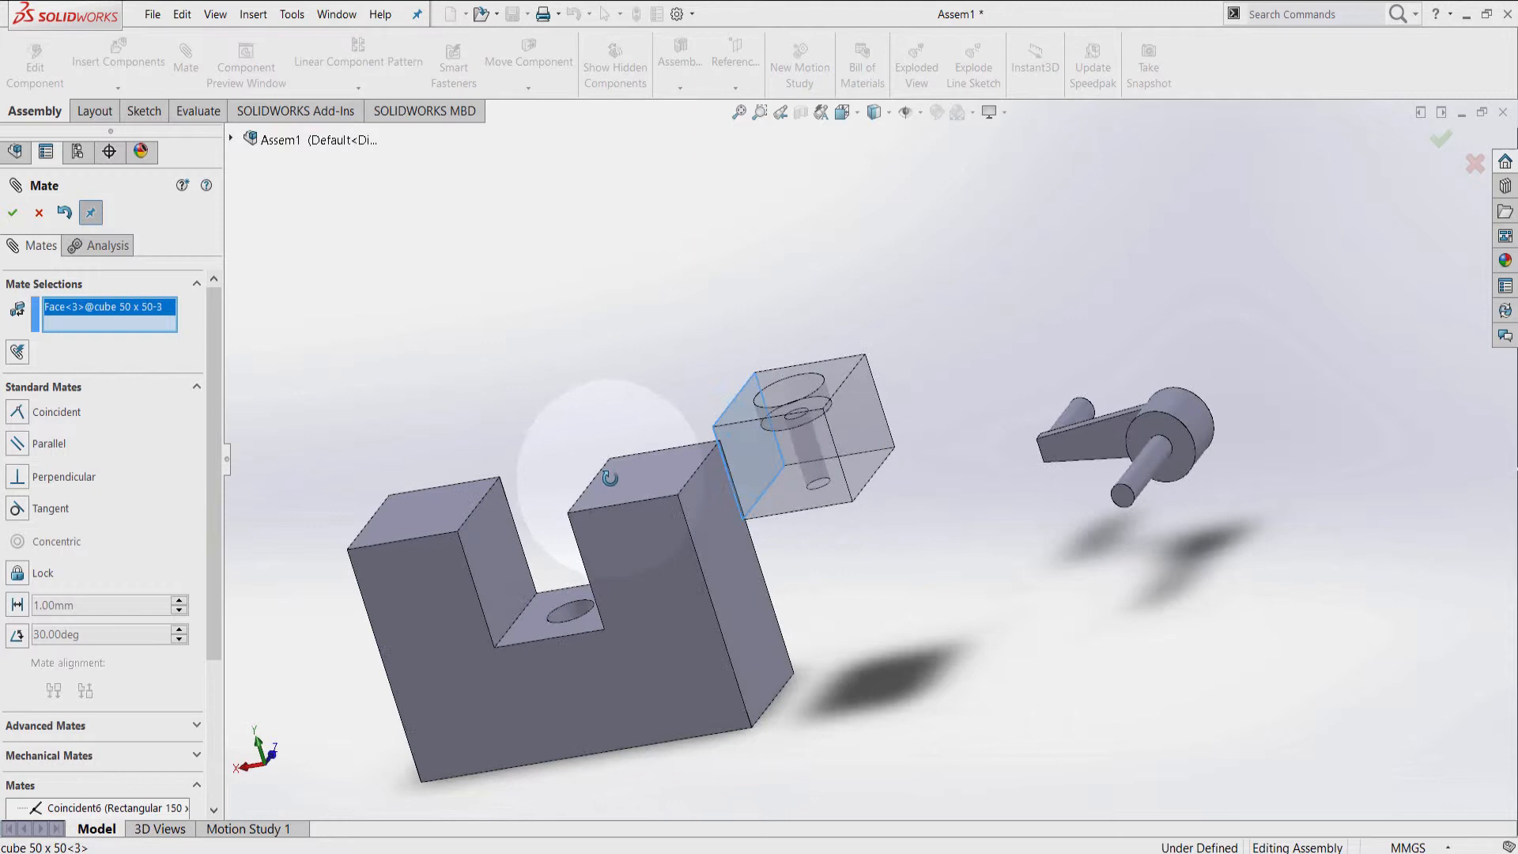
click(507, 547)
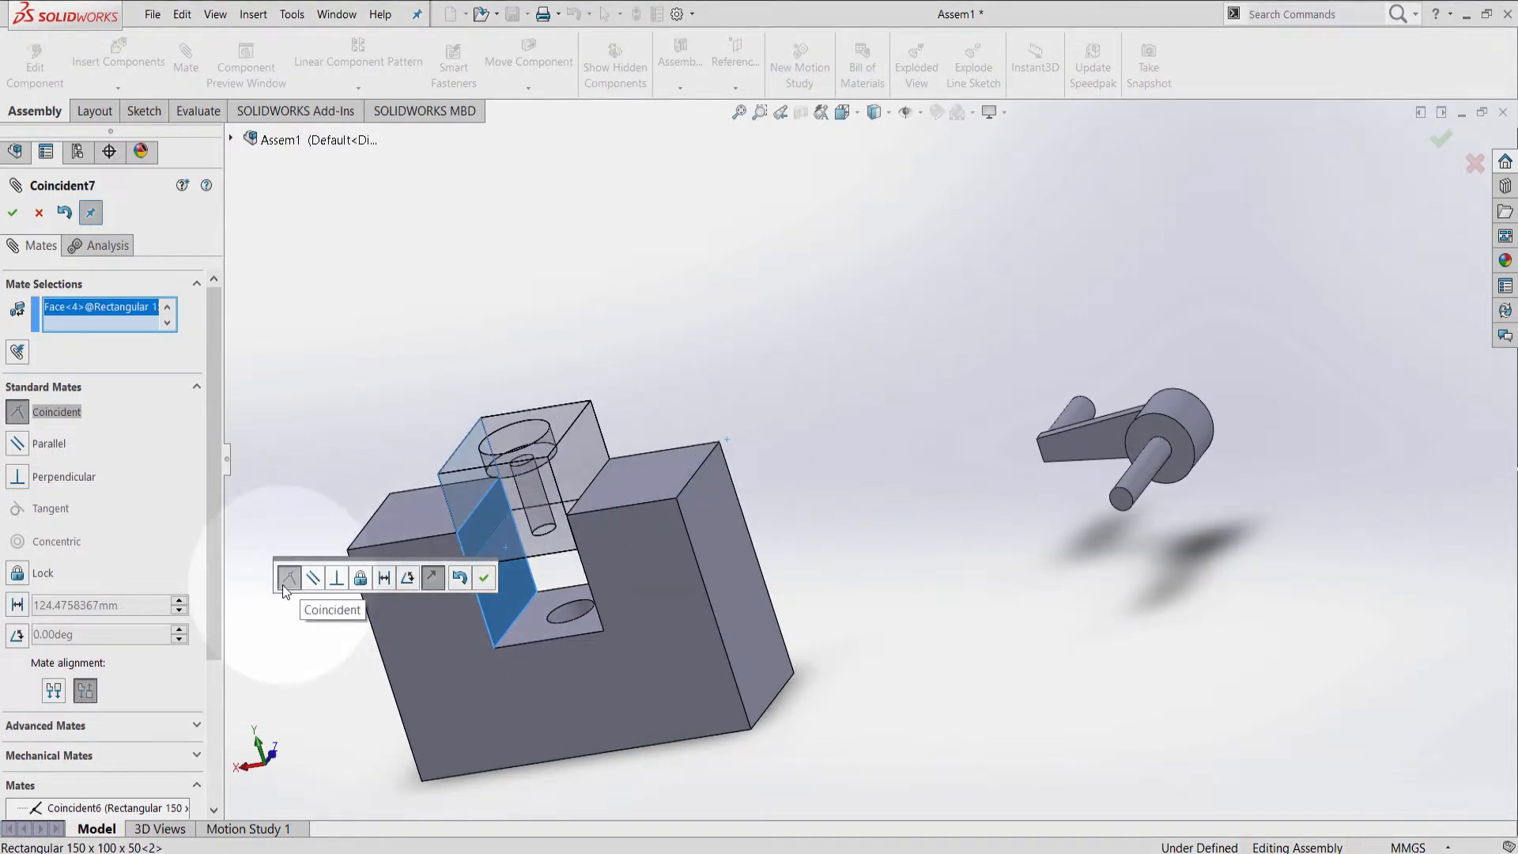
click(485, 579)
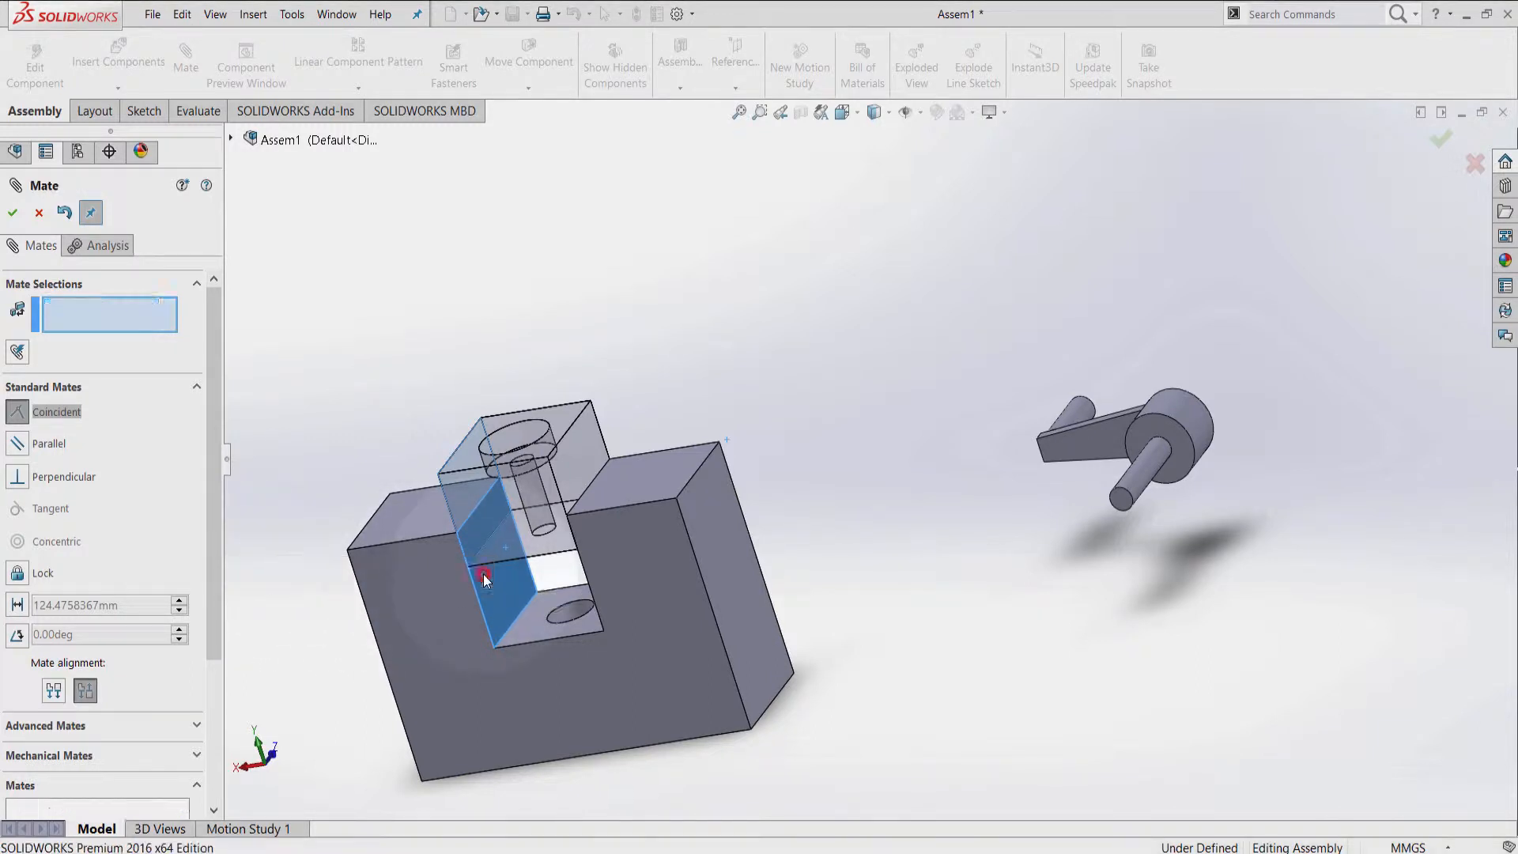
Step: Mate the cube's bottom face coincident with the floor of the rectangular block's slot
middle_drag(519, 705, 643, 601)
click(506, 501)
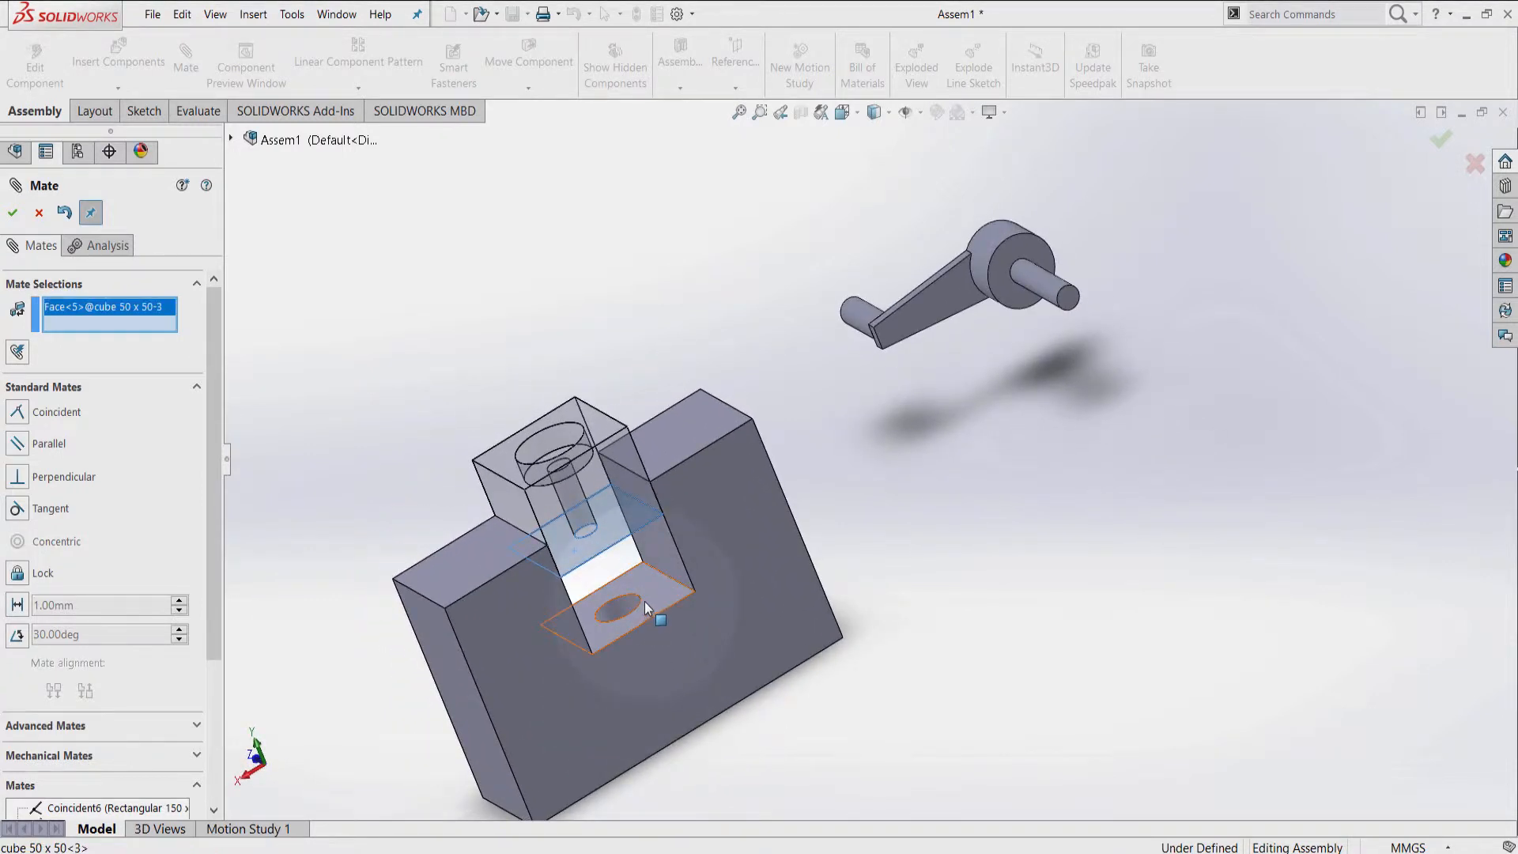
click(653, 596)
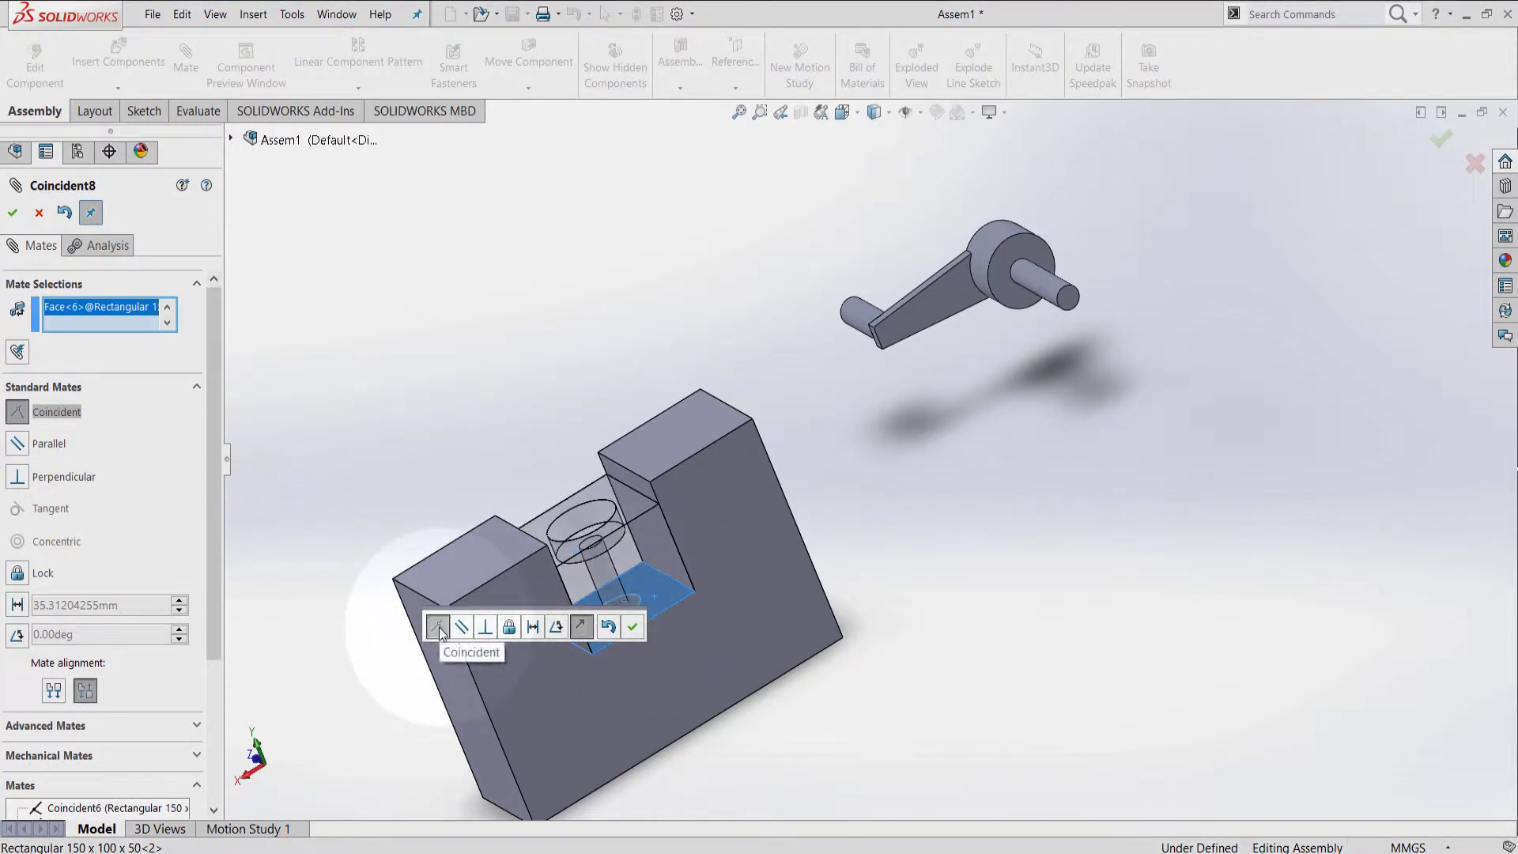
click(631, 626)
Step: Mate the cylindrical face of the upper pin's large hub concentric with the large bore in the cube
middle_drag(599, 443, 1128, 593)
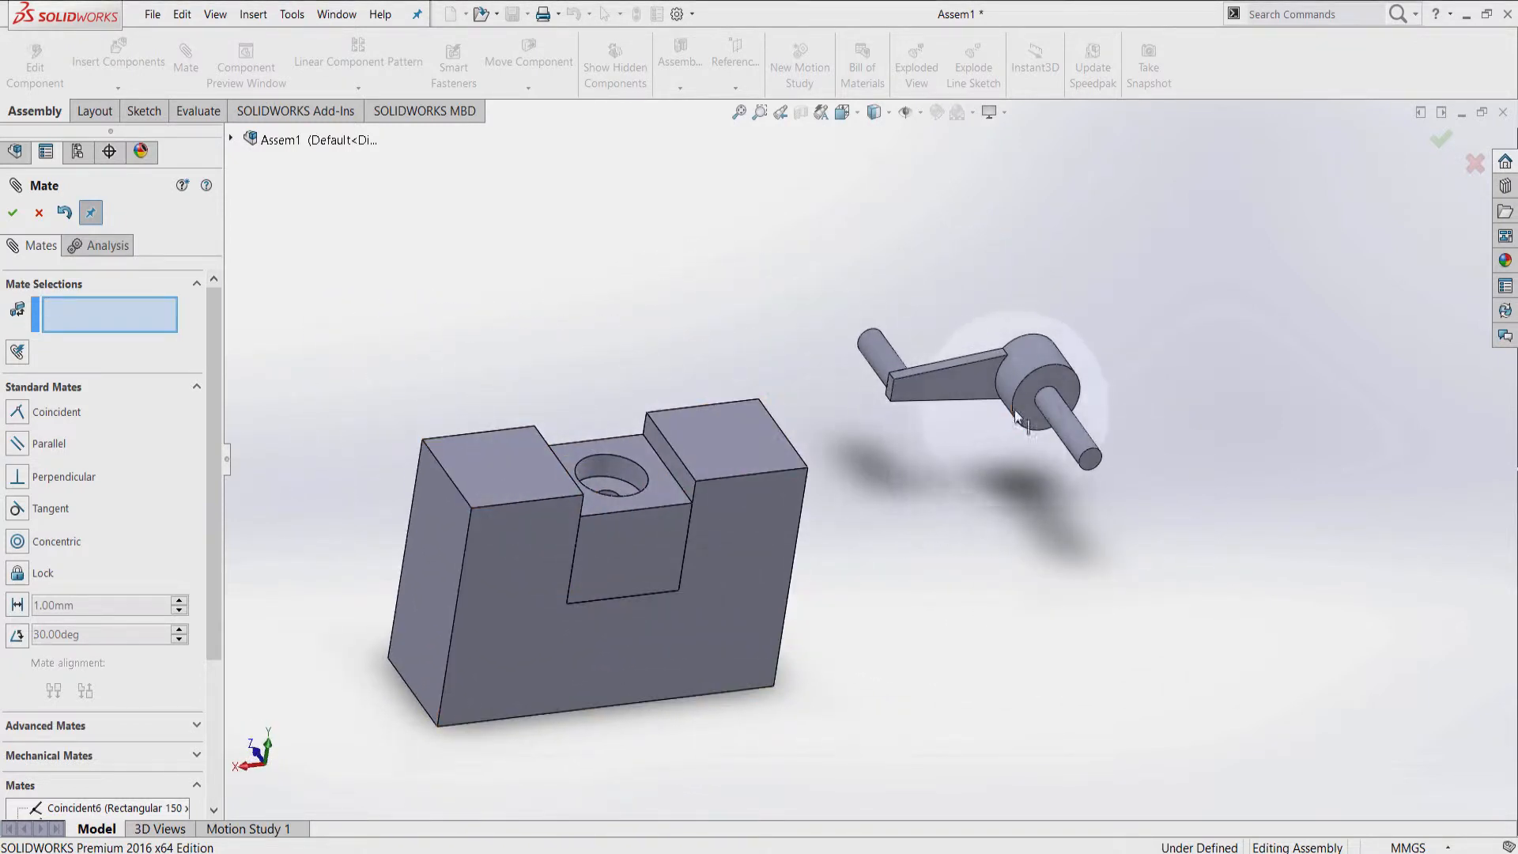
click(1024, 365)
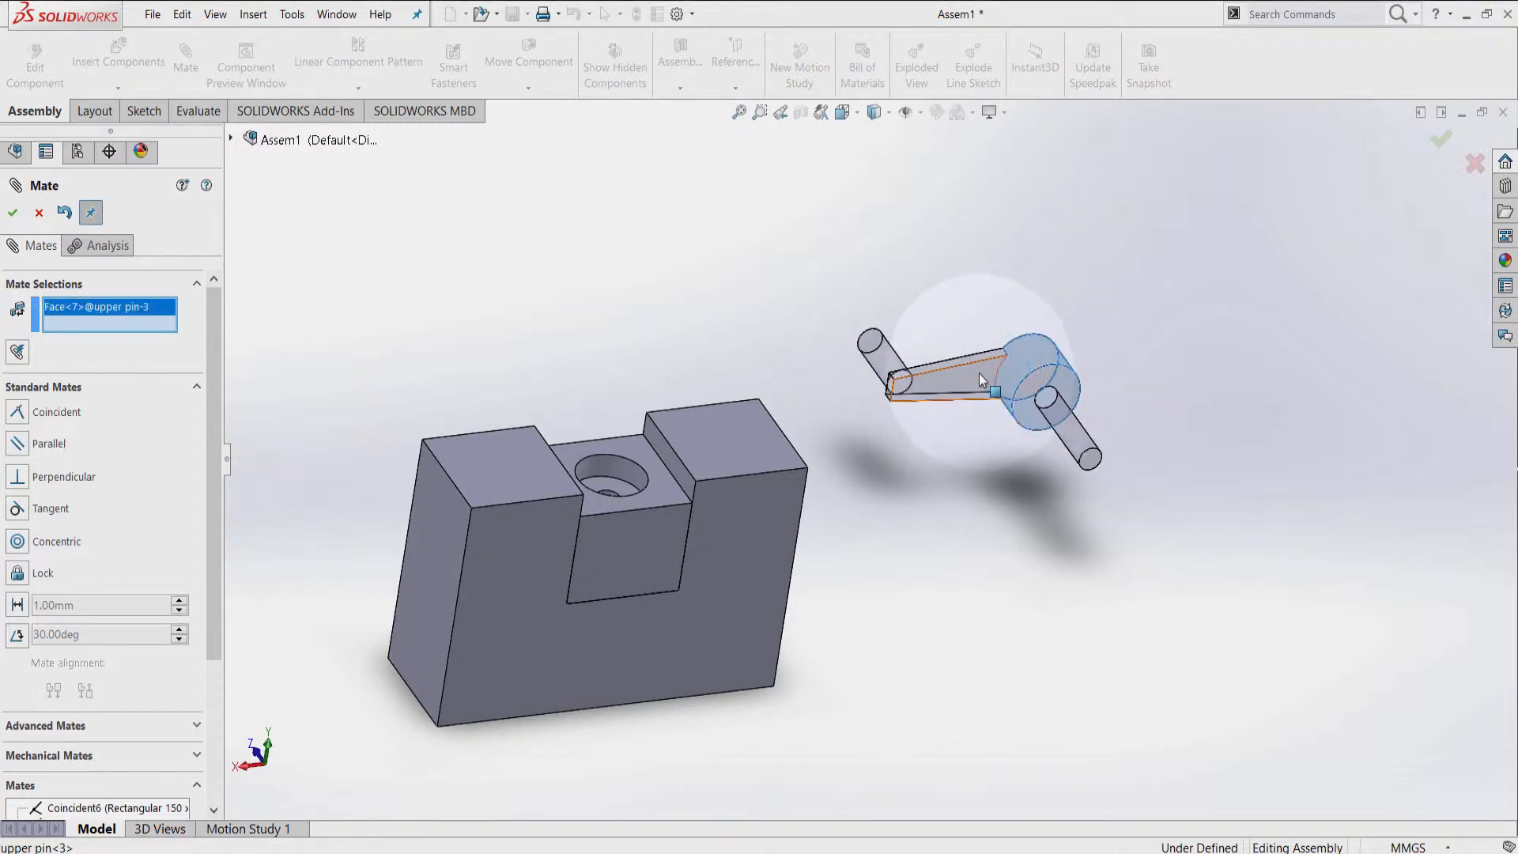
click(618, 468)
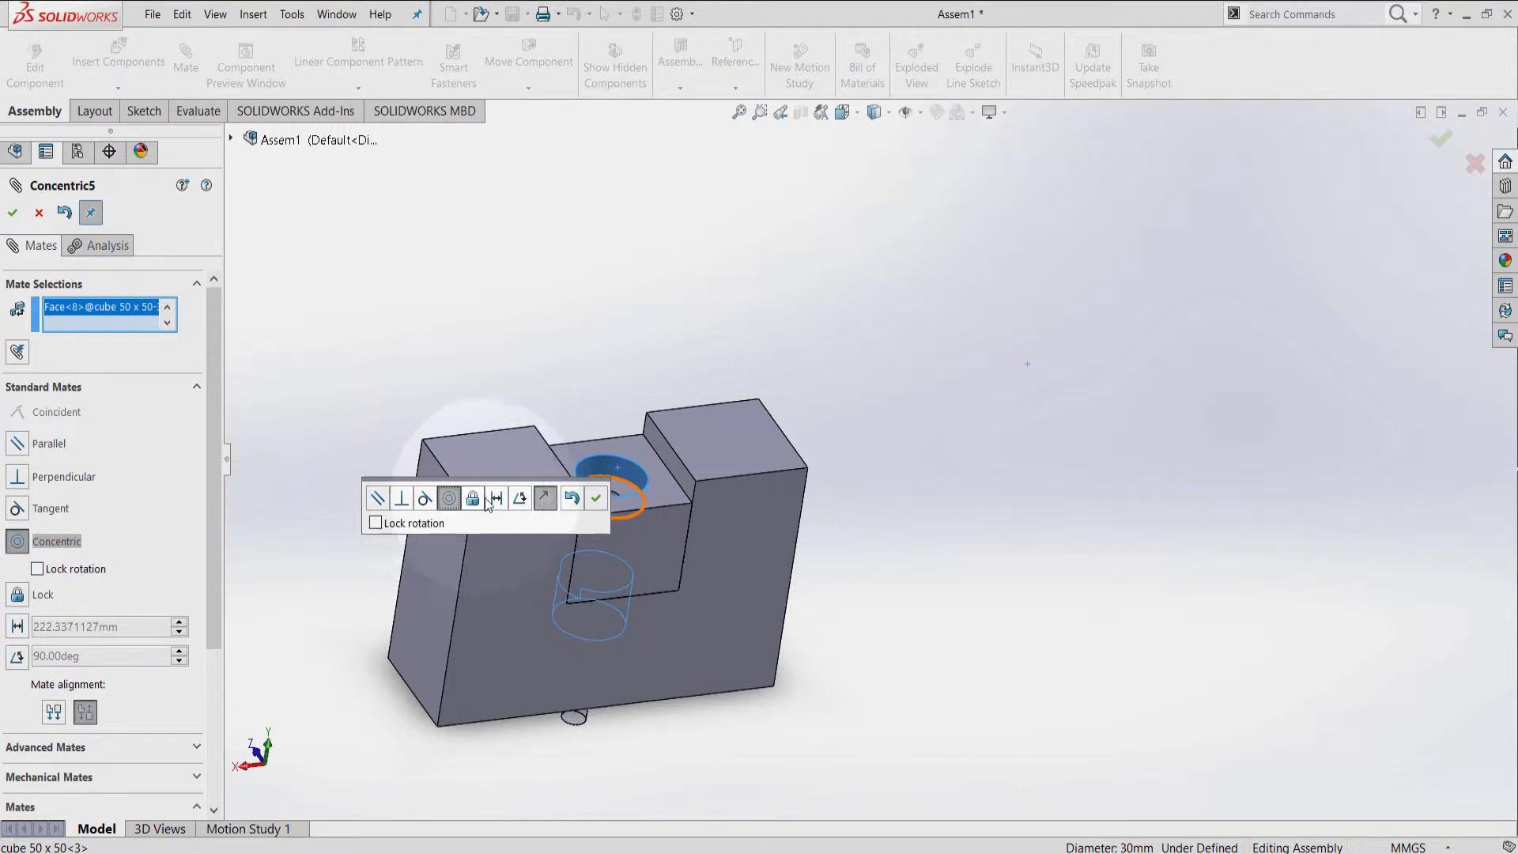
click(595, 500)
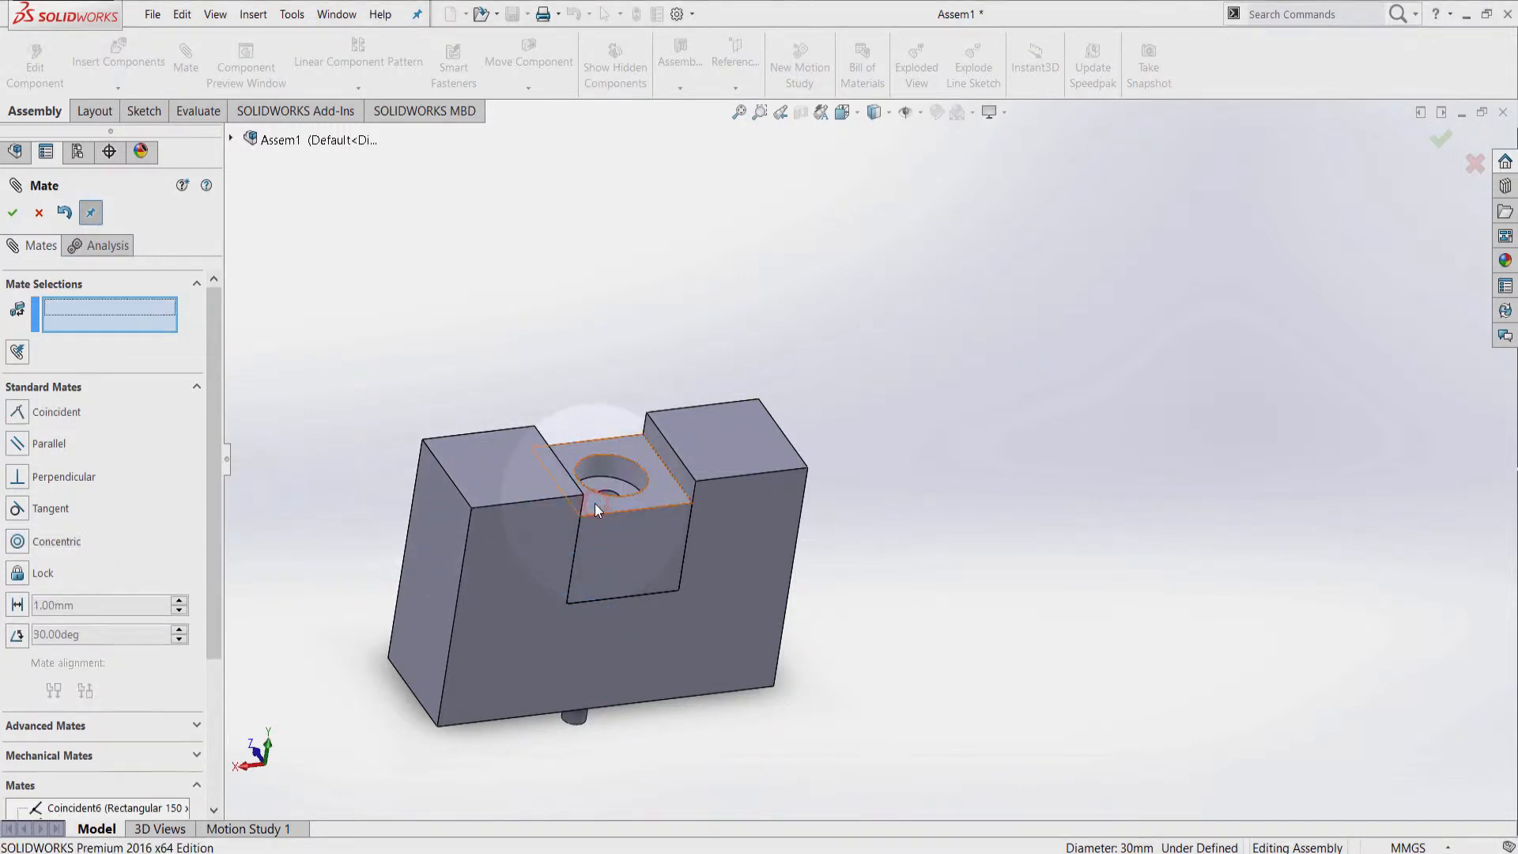
Step: Pull the upper pin above the cube, mate its hub's underside coincident with the large bore's floor, and finish mating
drag(574, 714, 813, 355)
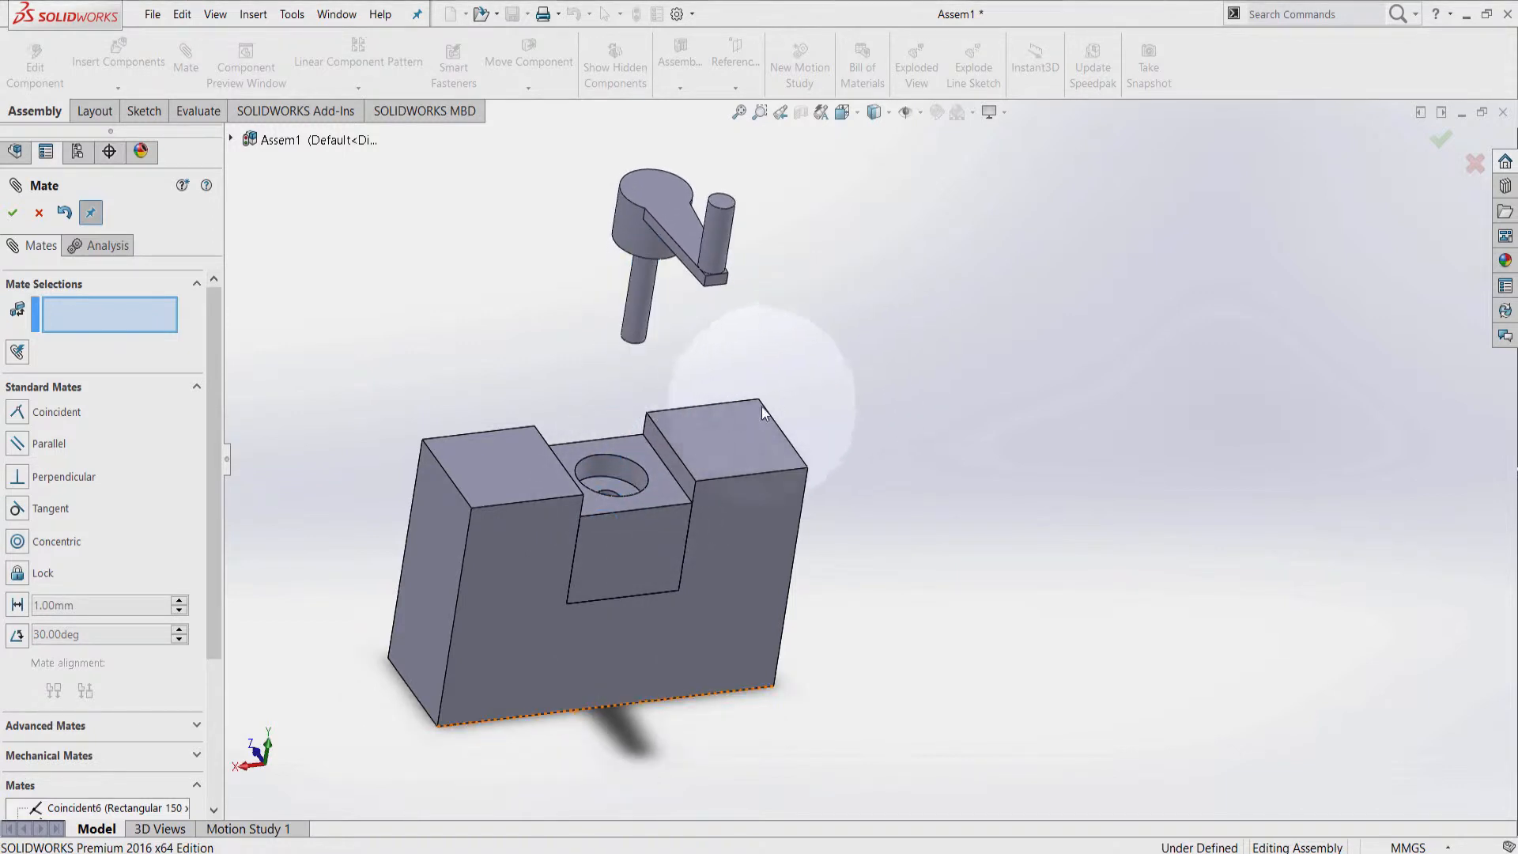
middle_drag(772, 409, 898, 159)
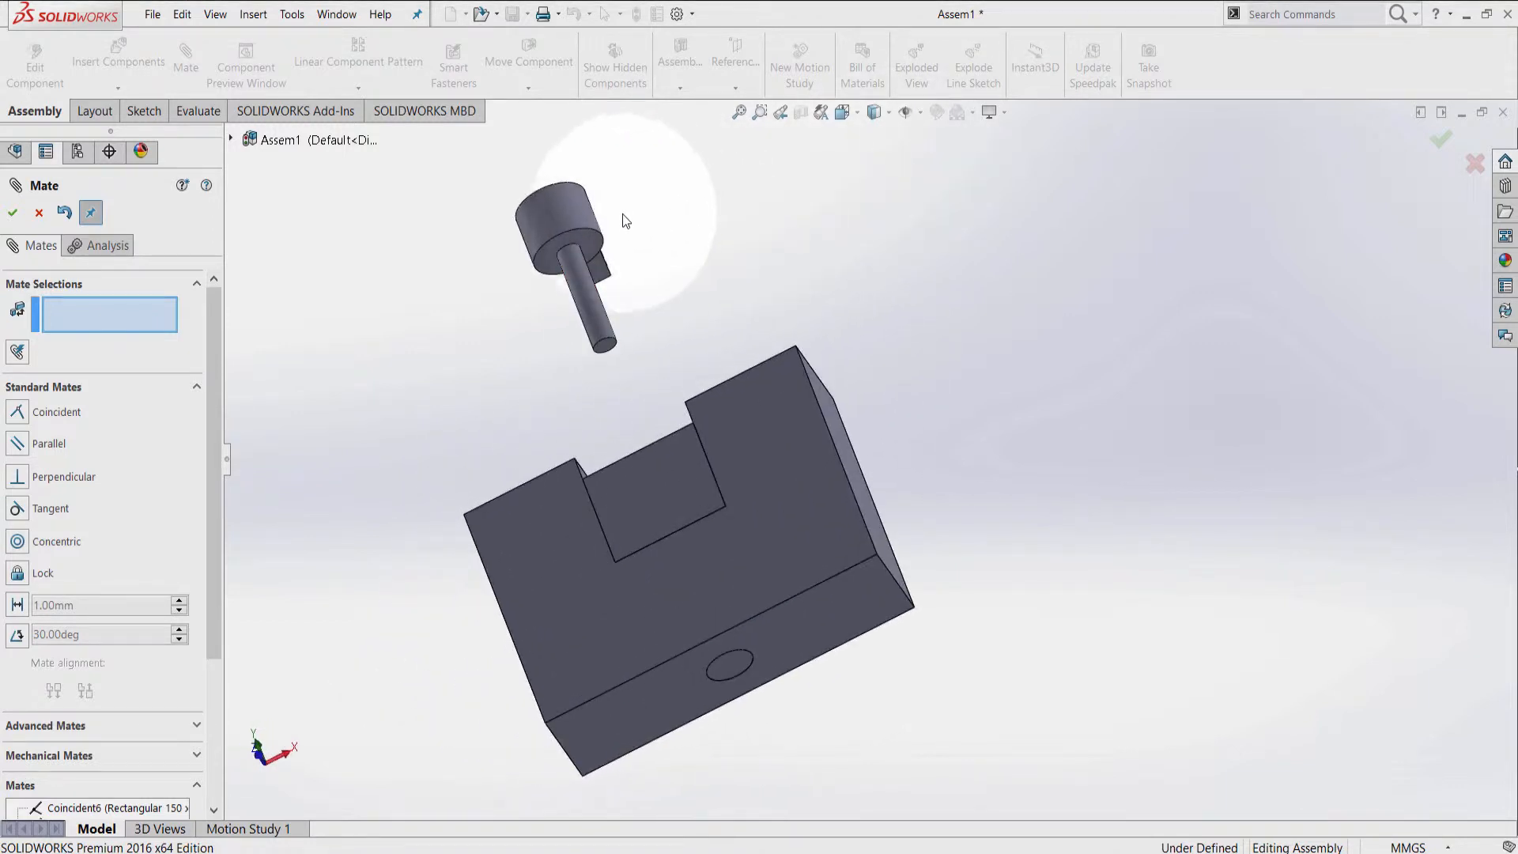
click(597, 247)
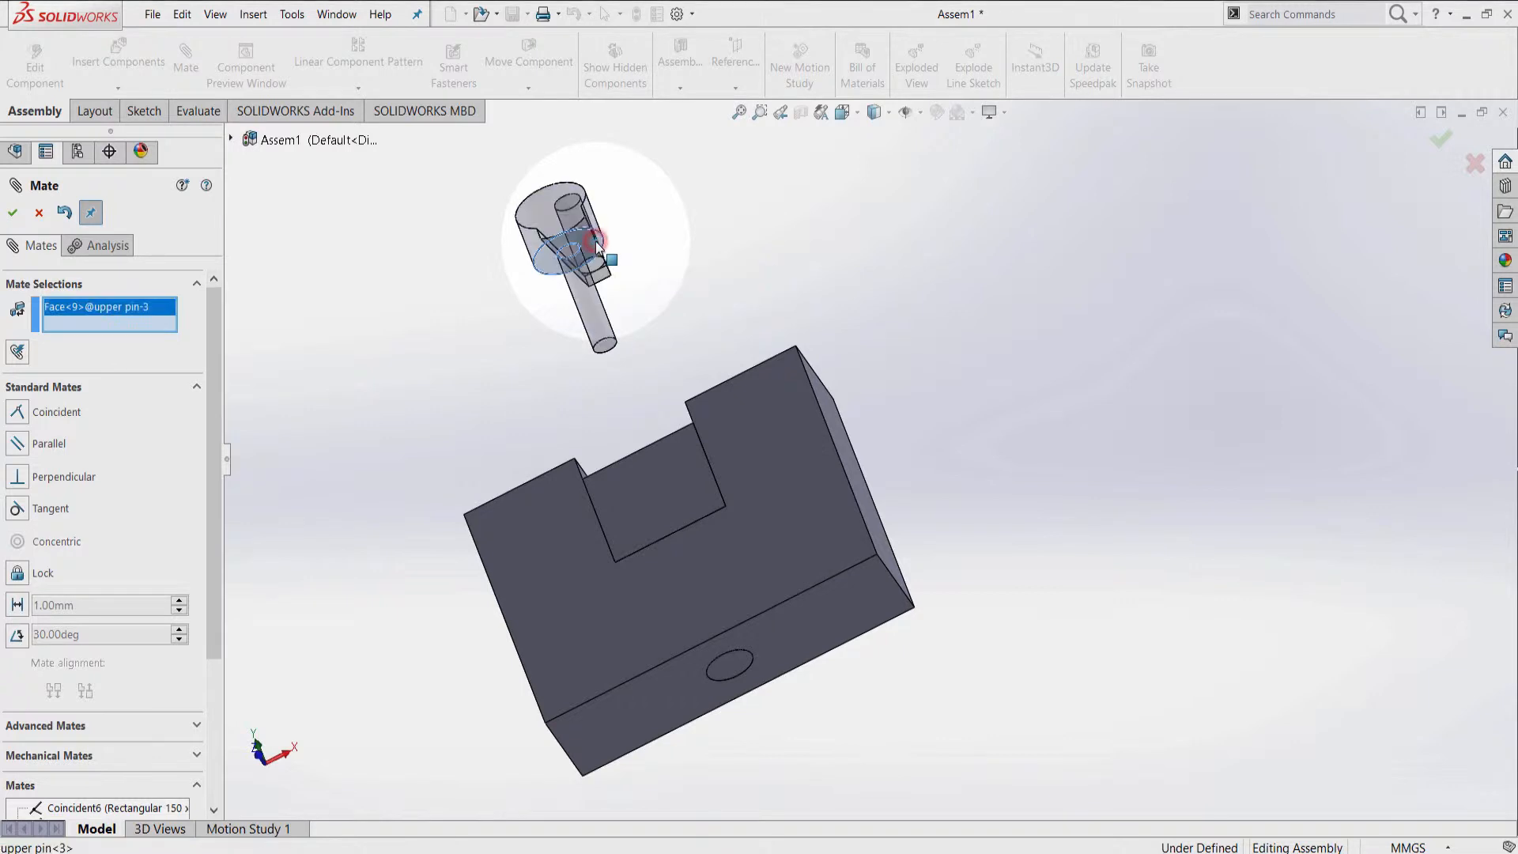
middle_drag(690, 259, 815, 550)
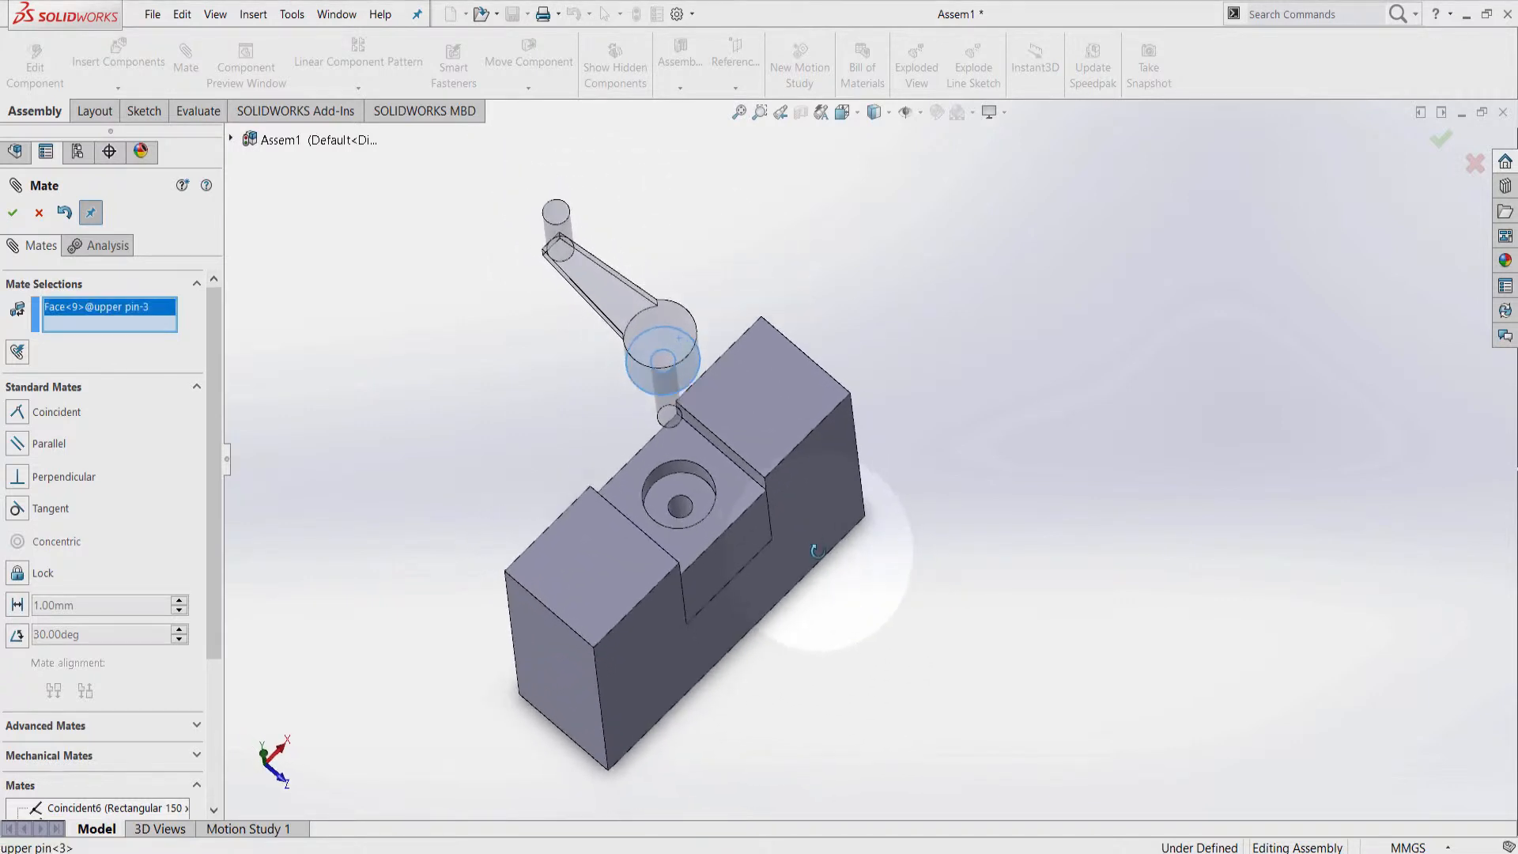
click(709, 505)
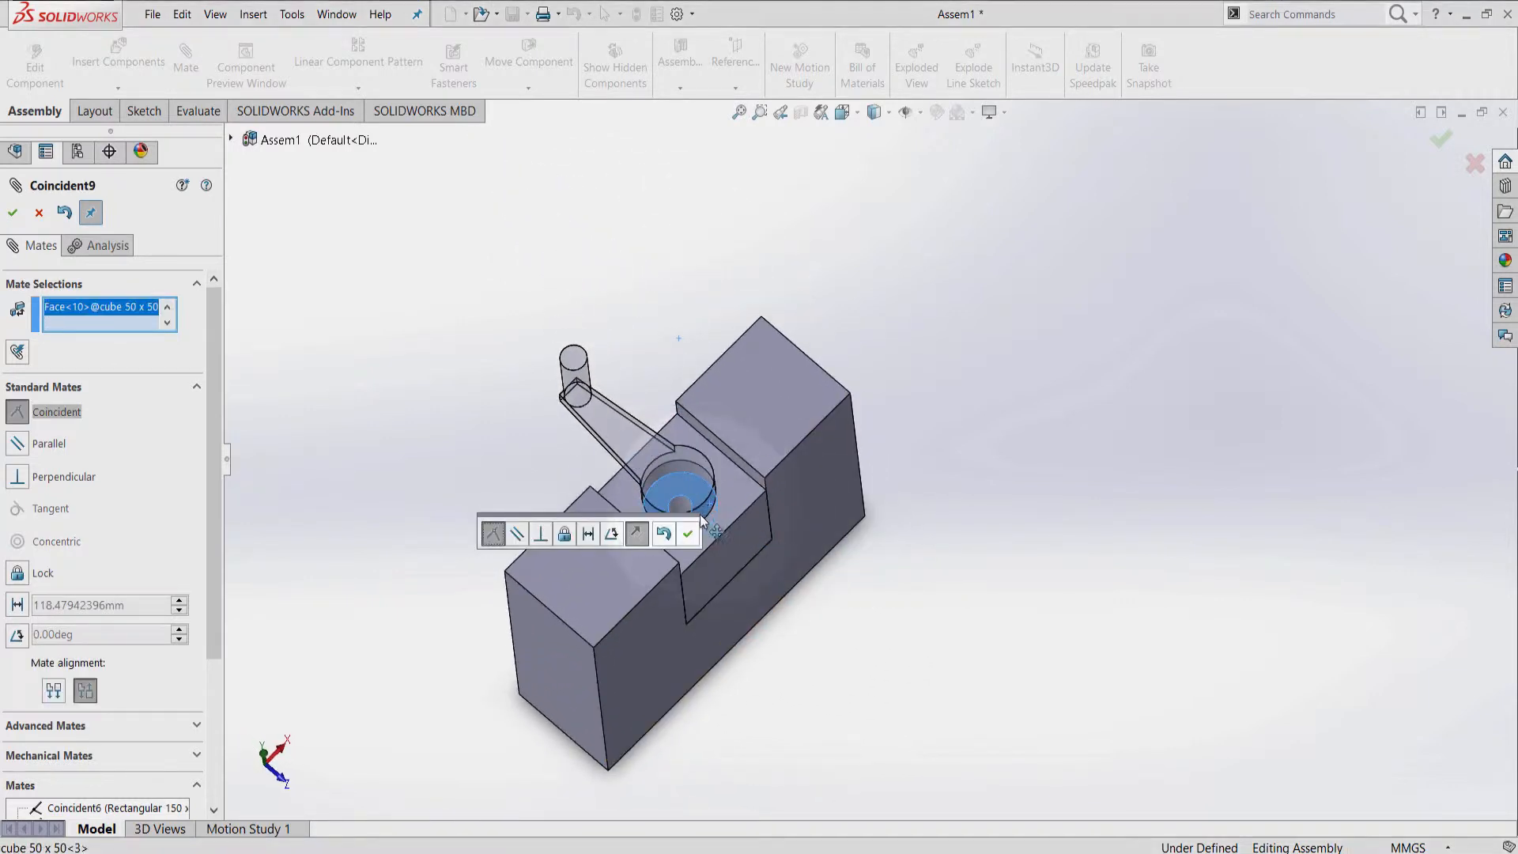
click(688, 536)
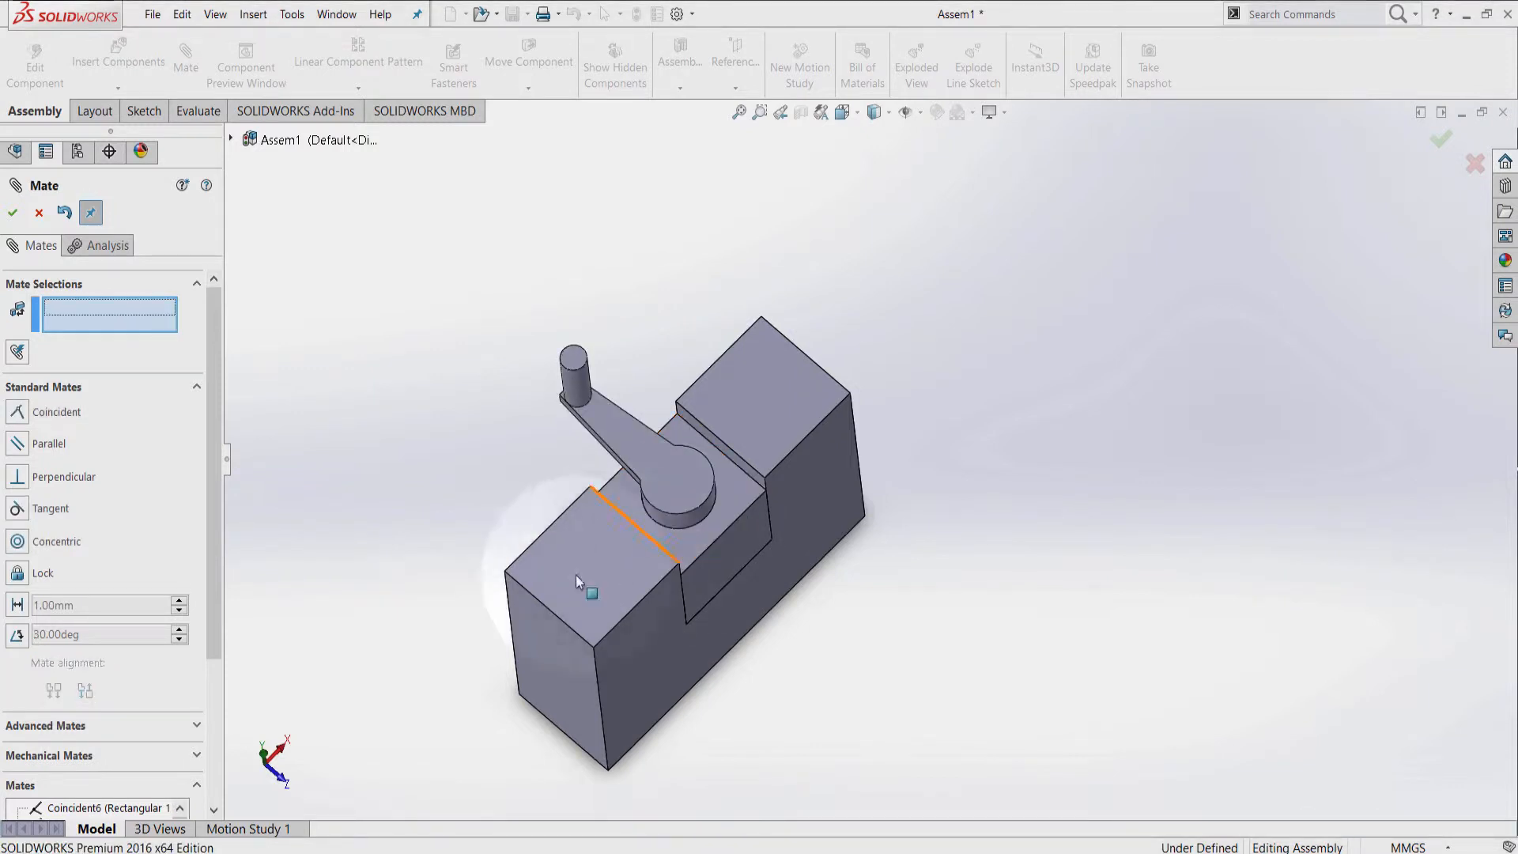
middle_drag(450, 659, 638, 500)
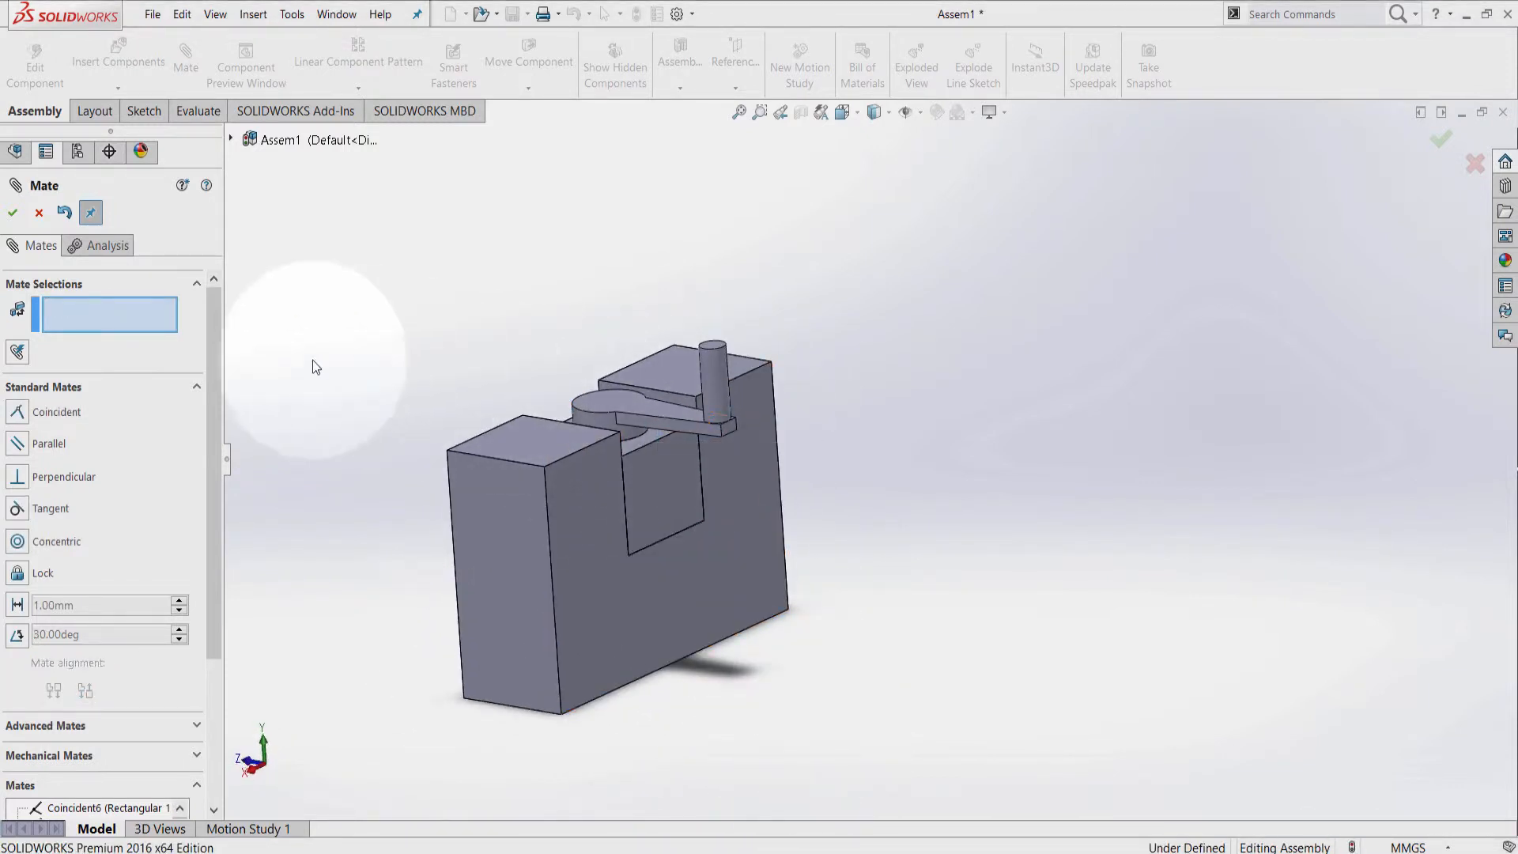
click(10, 214)
click(875, 511)
click(381, 472)
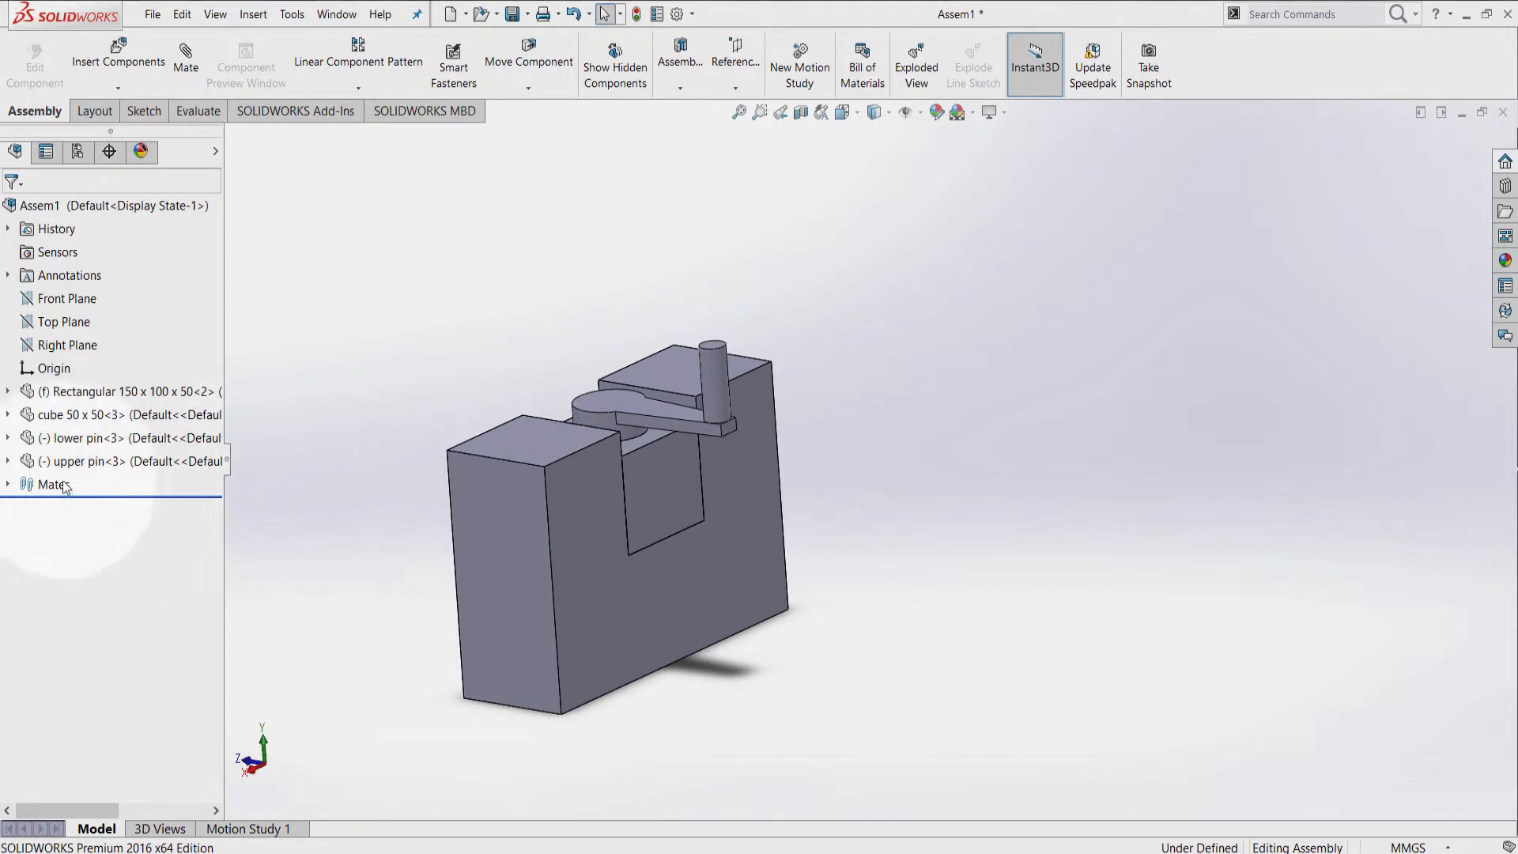
Step: Expand the assembly's mates and open the lower pin's concentric mate to examine its alignment options, leaving it unedited
click(8, 485)
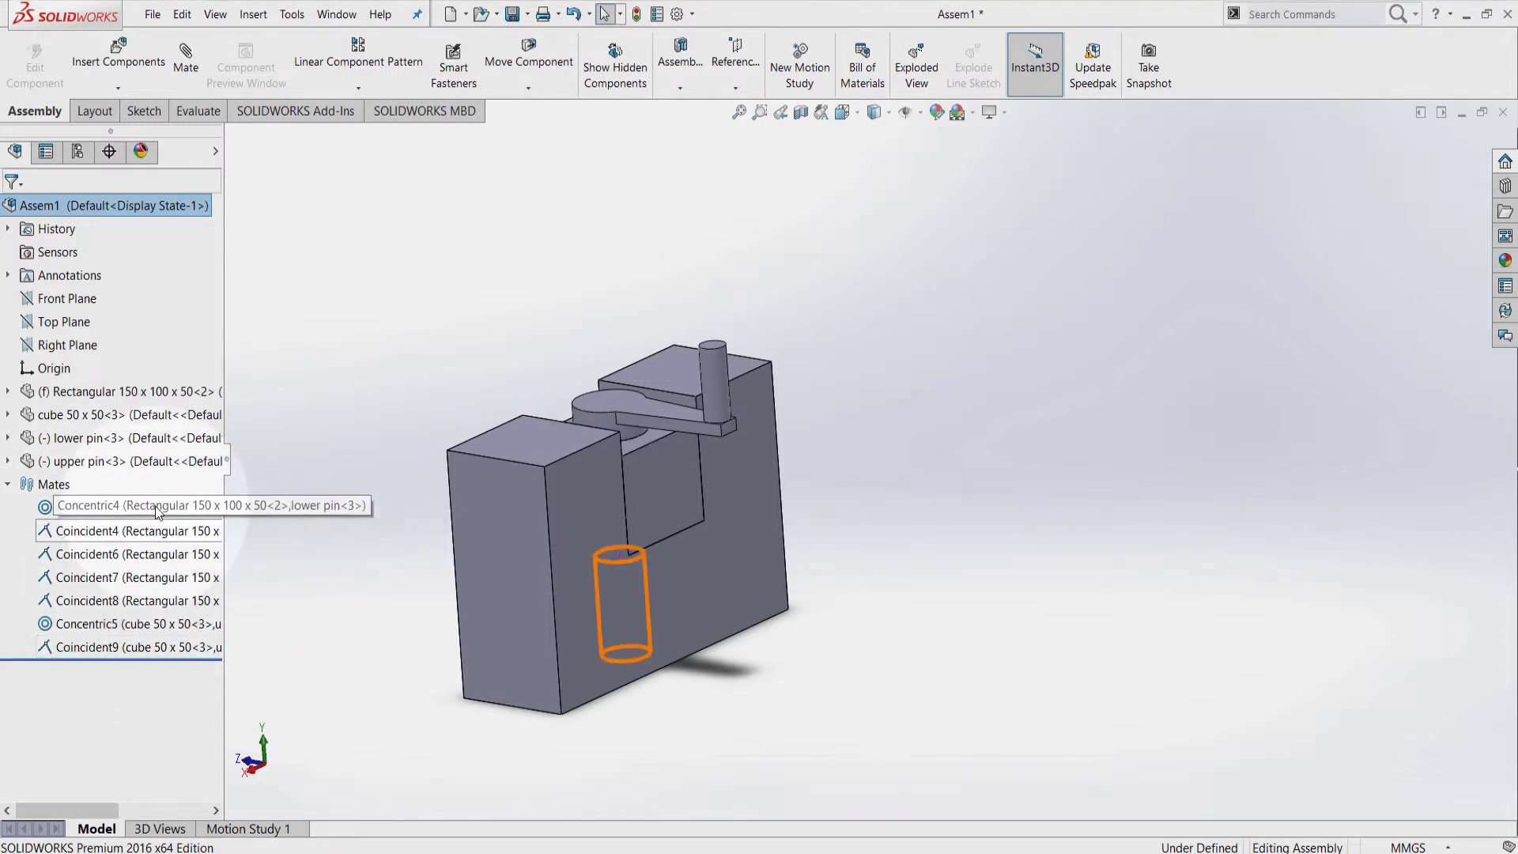
click(113, 510)
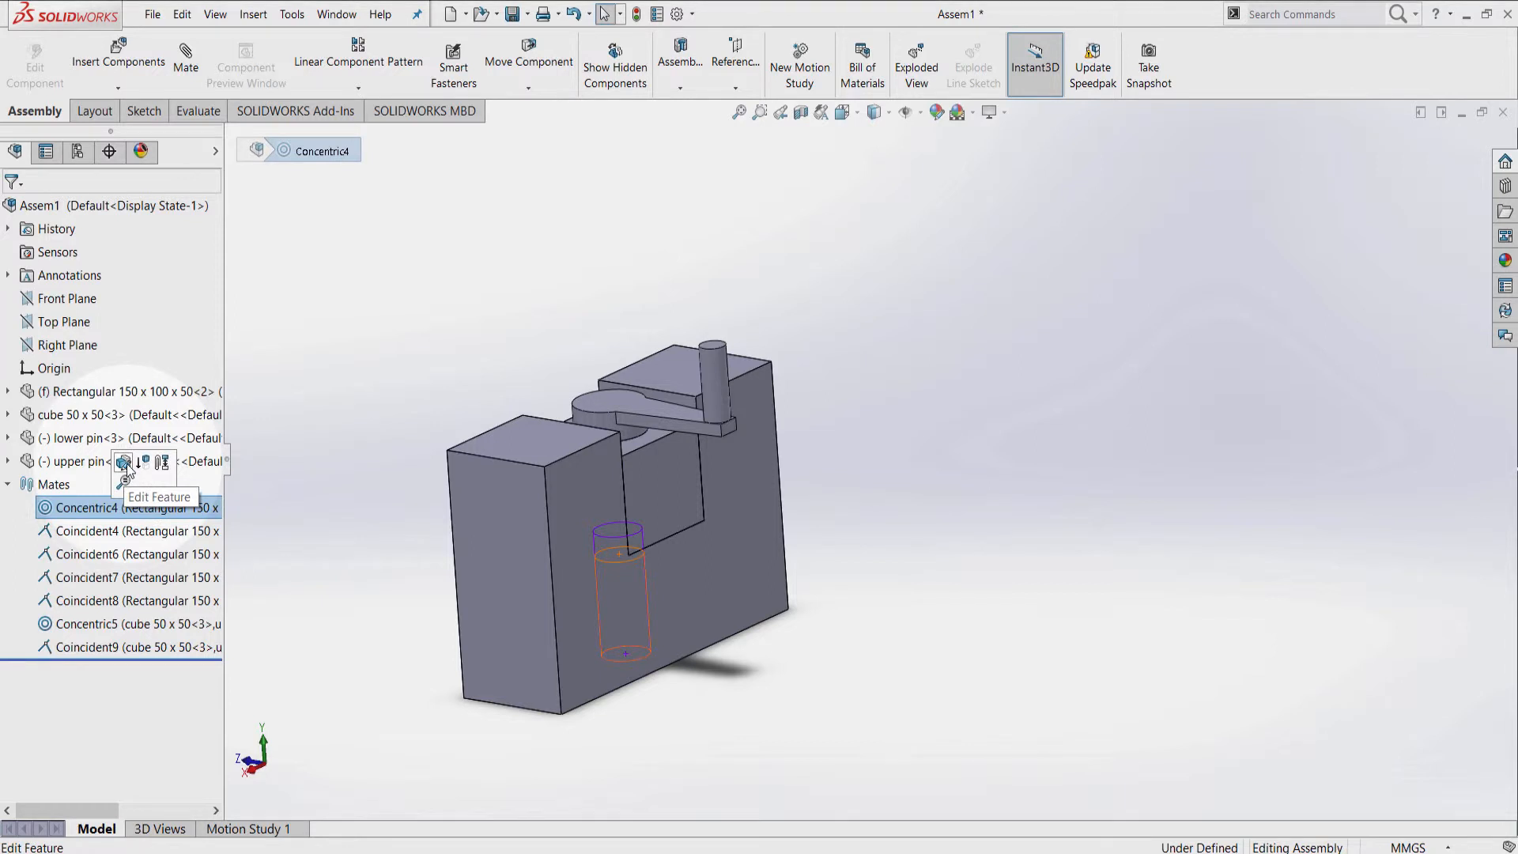
click(124, 464)
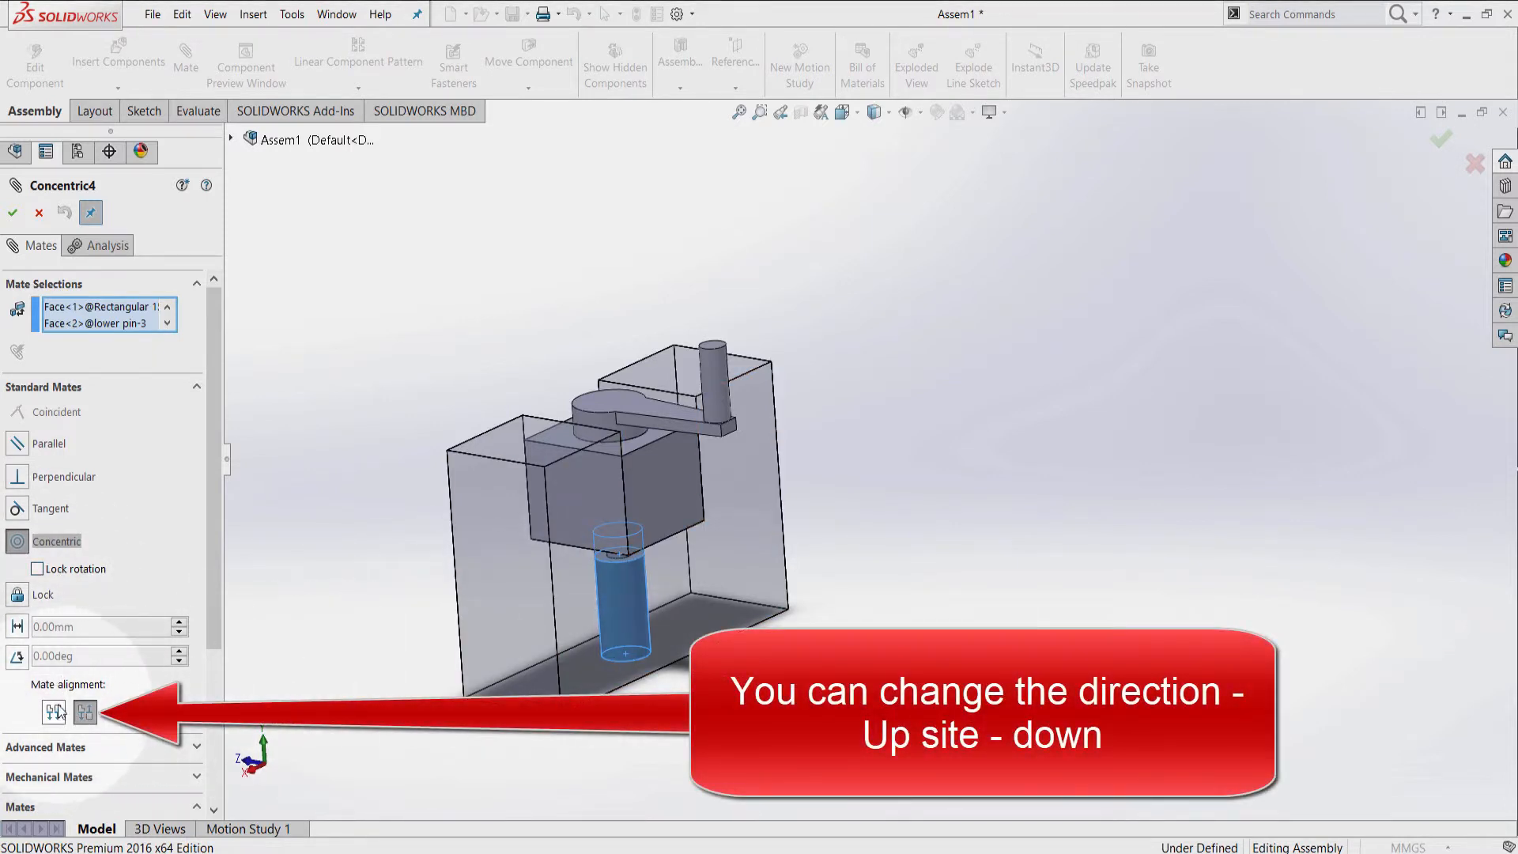
click(38, 213)
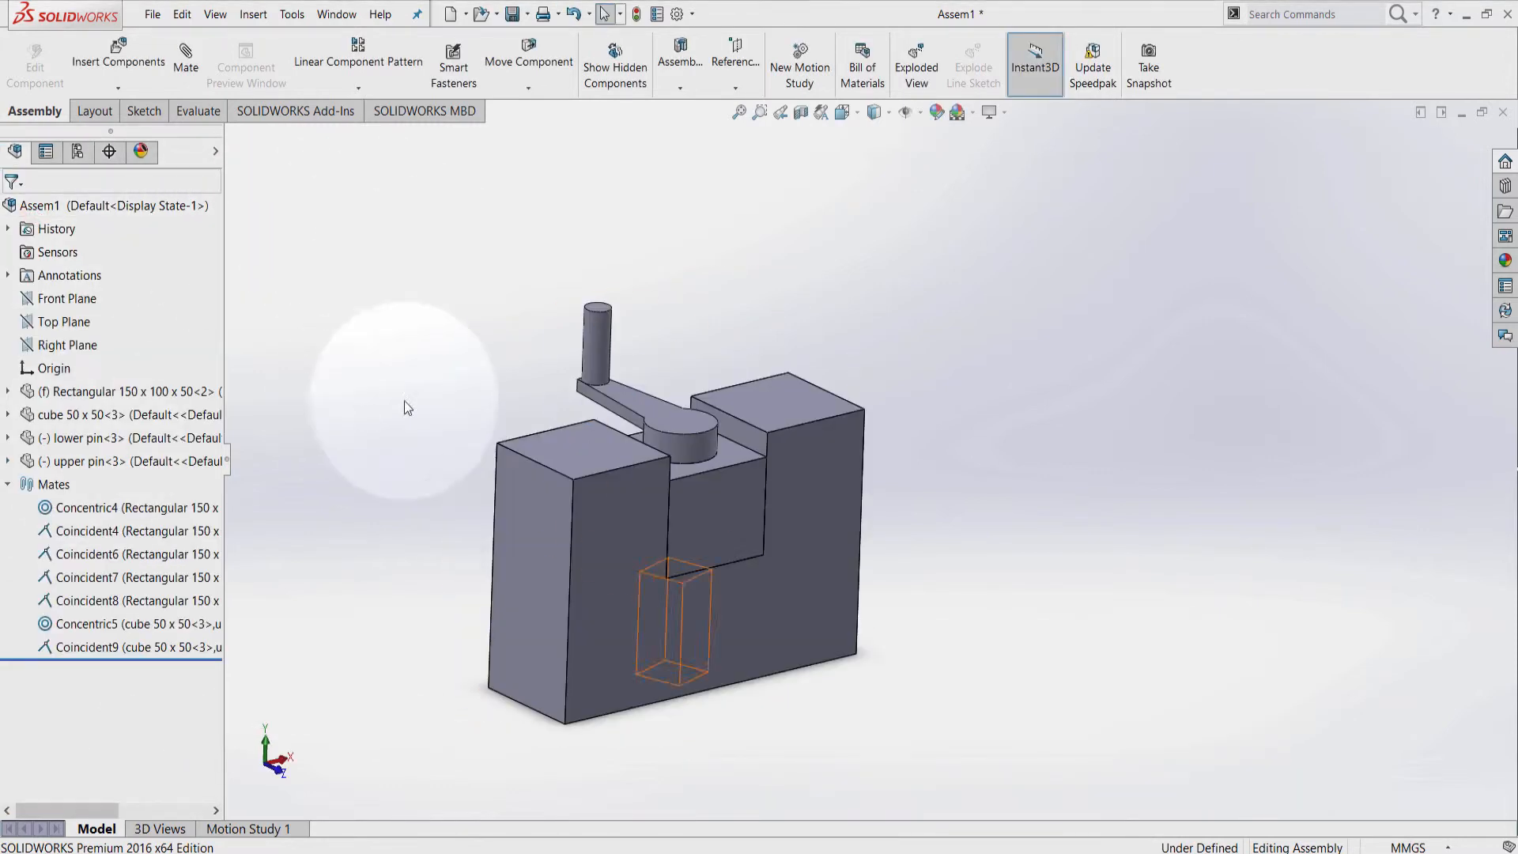
Step: Examine the rectangular block's own mates, selecting its coincident mates one by one to see which faces each joins
click(517, 379)
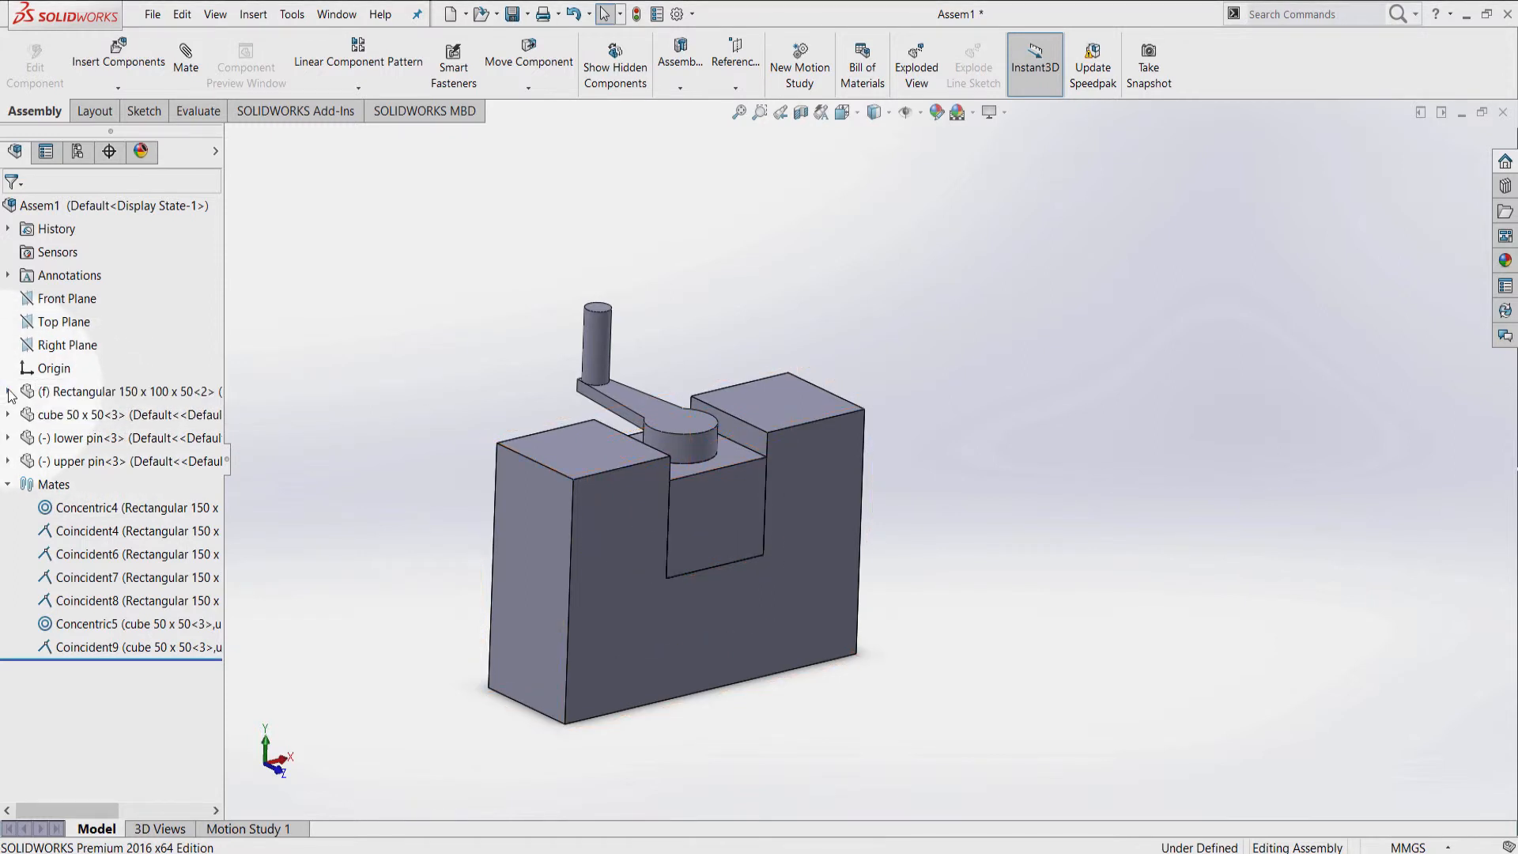
click(599, 593)
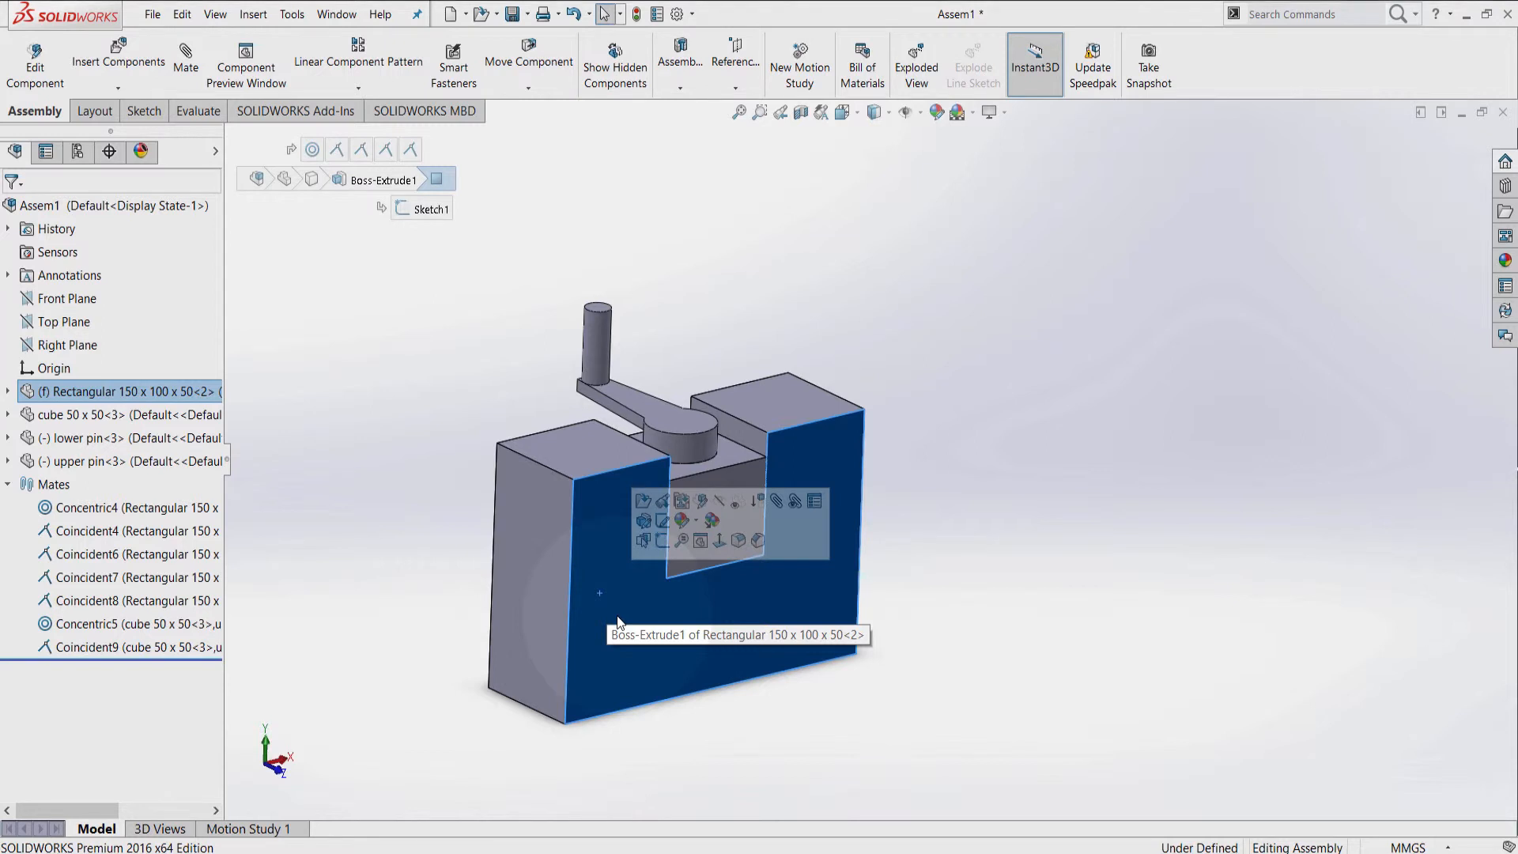
click(9, 392)
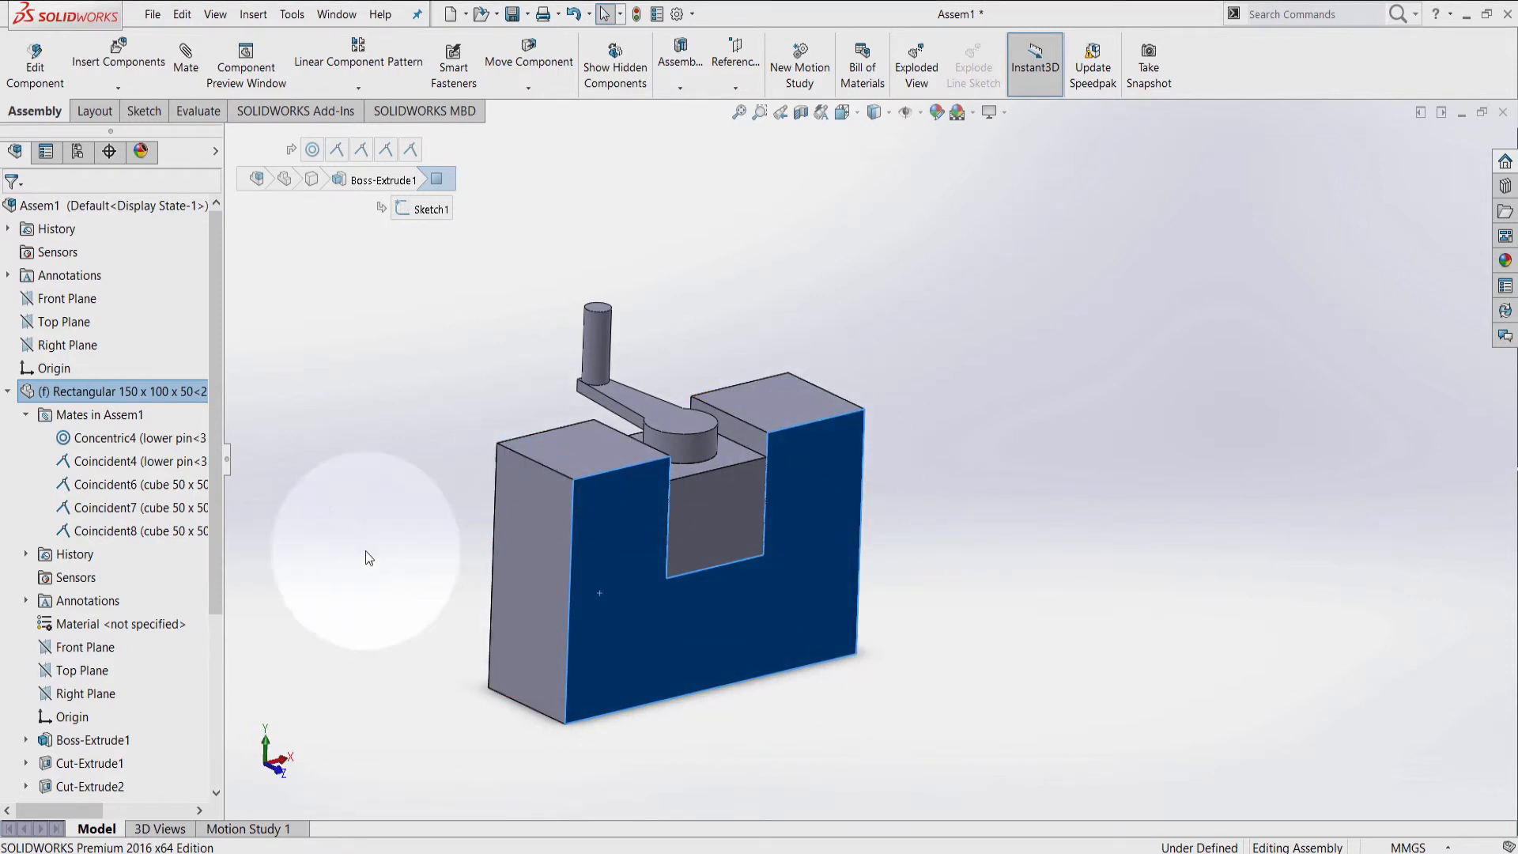
click(101, 460)
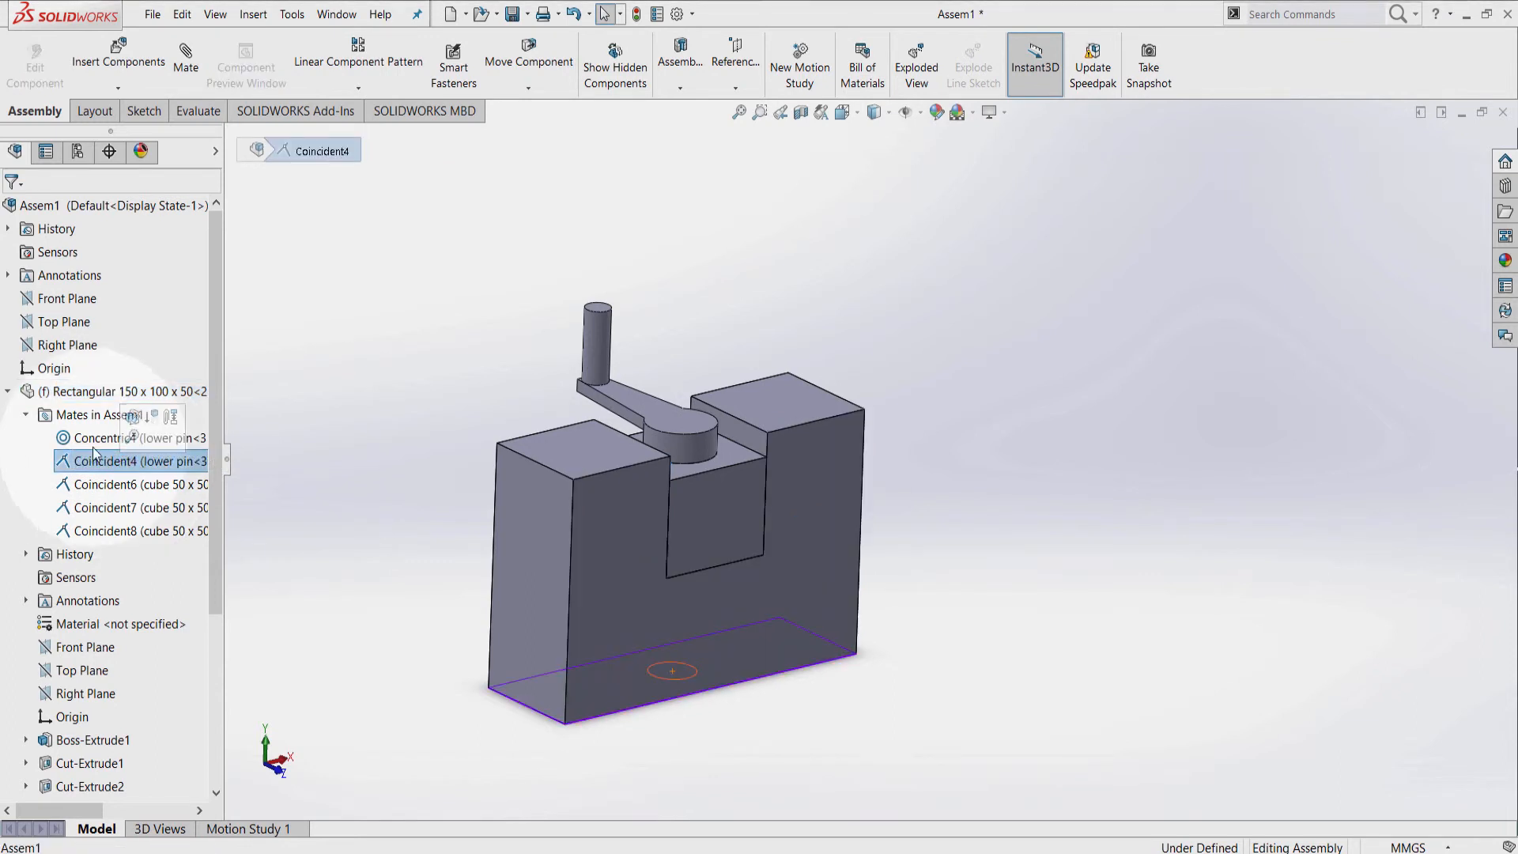
click(101, 484)
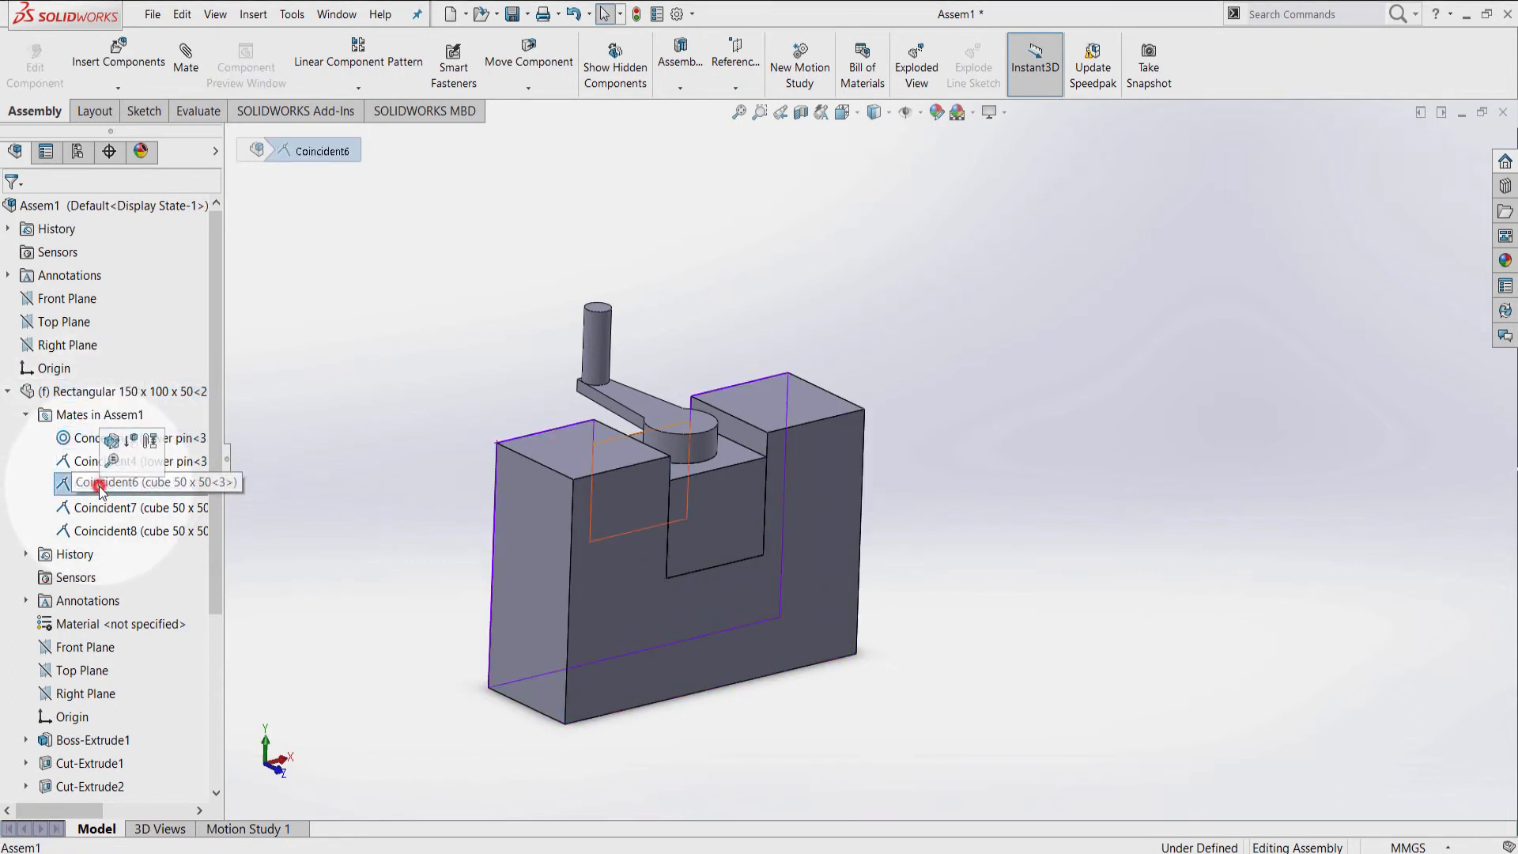
click(103, 508)
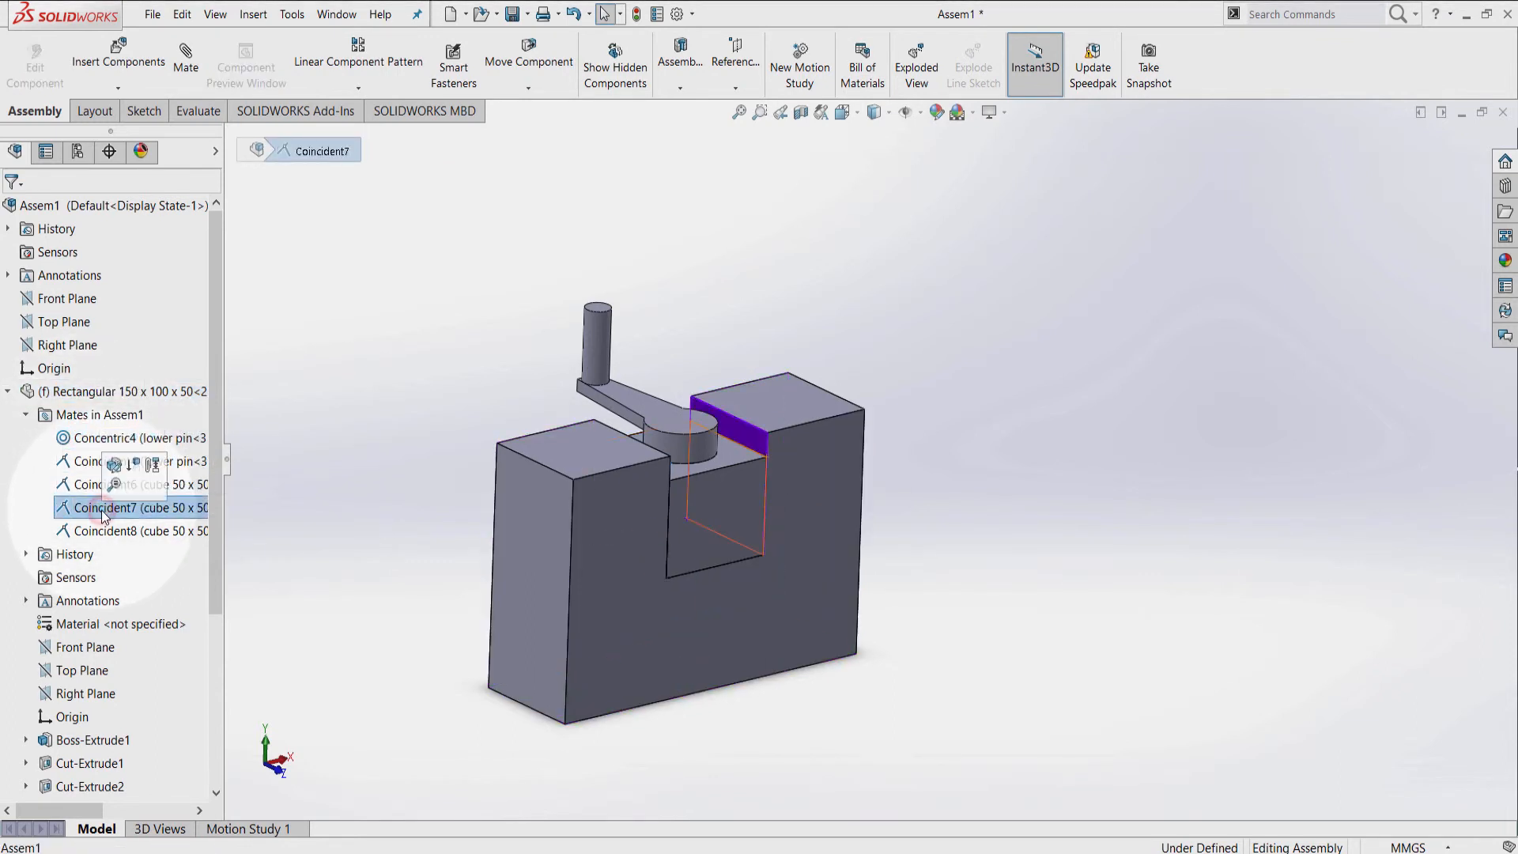
click(103, 531)
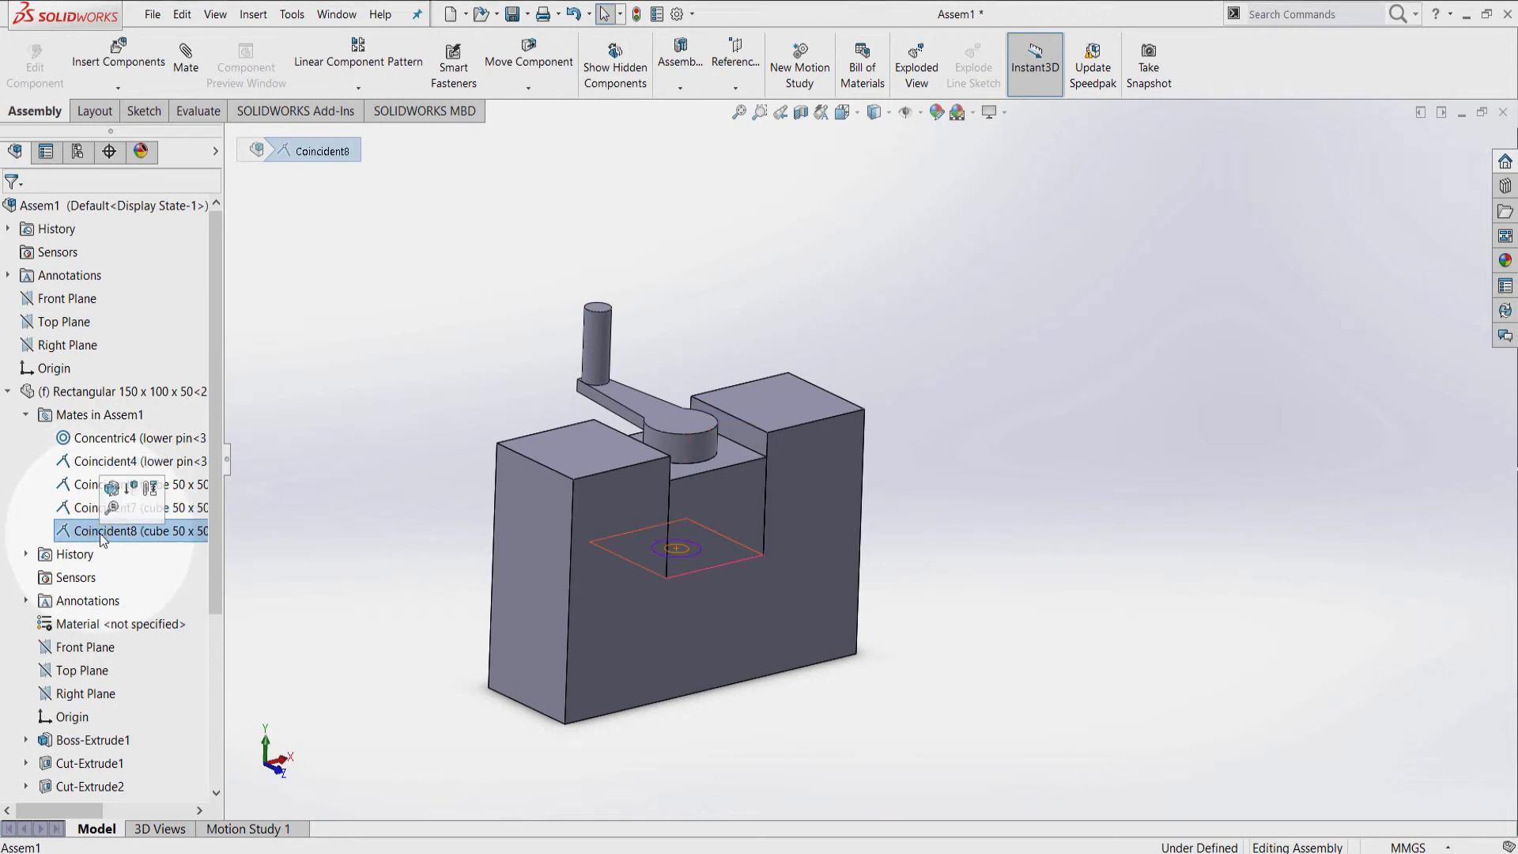
click(8, 393)
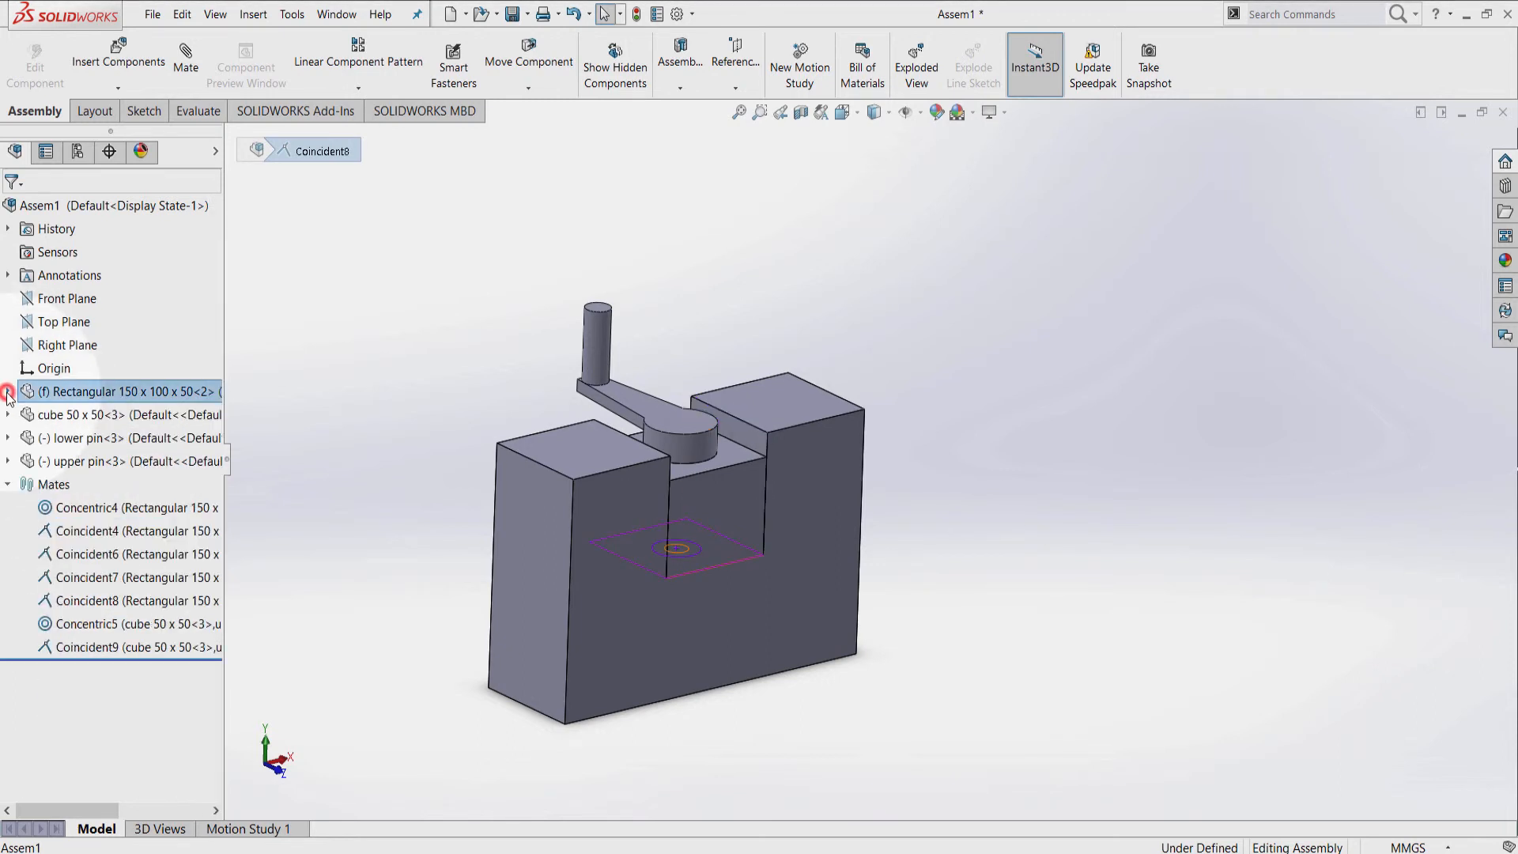
Step: Check the upper pin's entry in the assembly, and swing its handle slightly around the hub to test its rotation
click(8, 461)
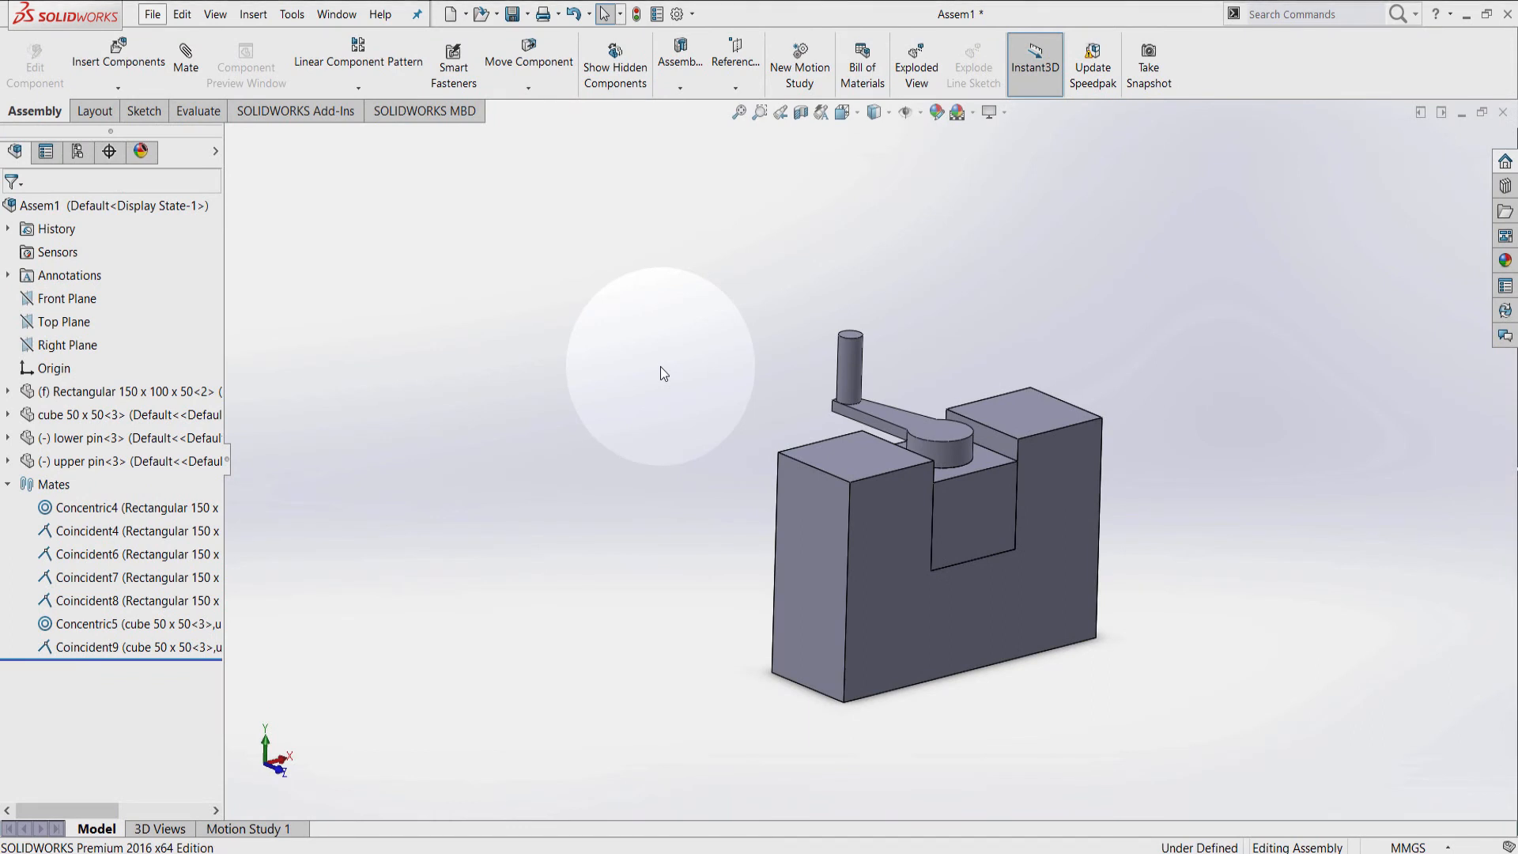
mouse_move(851, 367)
mouse_down()
mouse_move(822, 352)
mouse_move(874, 352)
mouse_up()
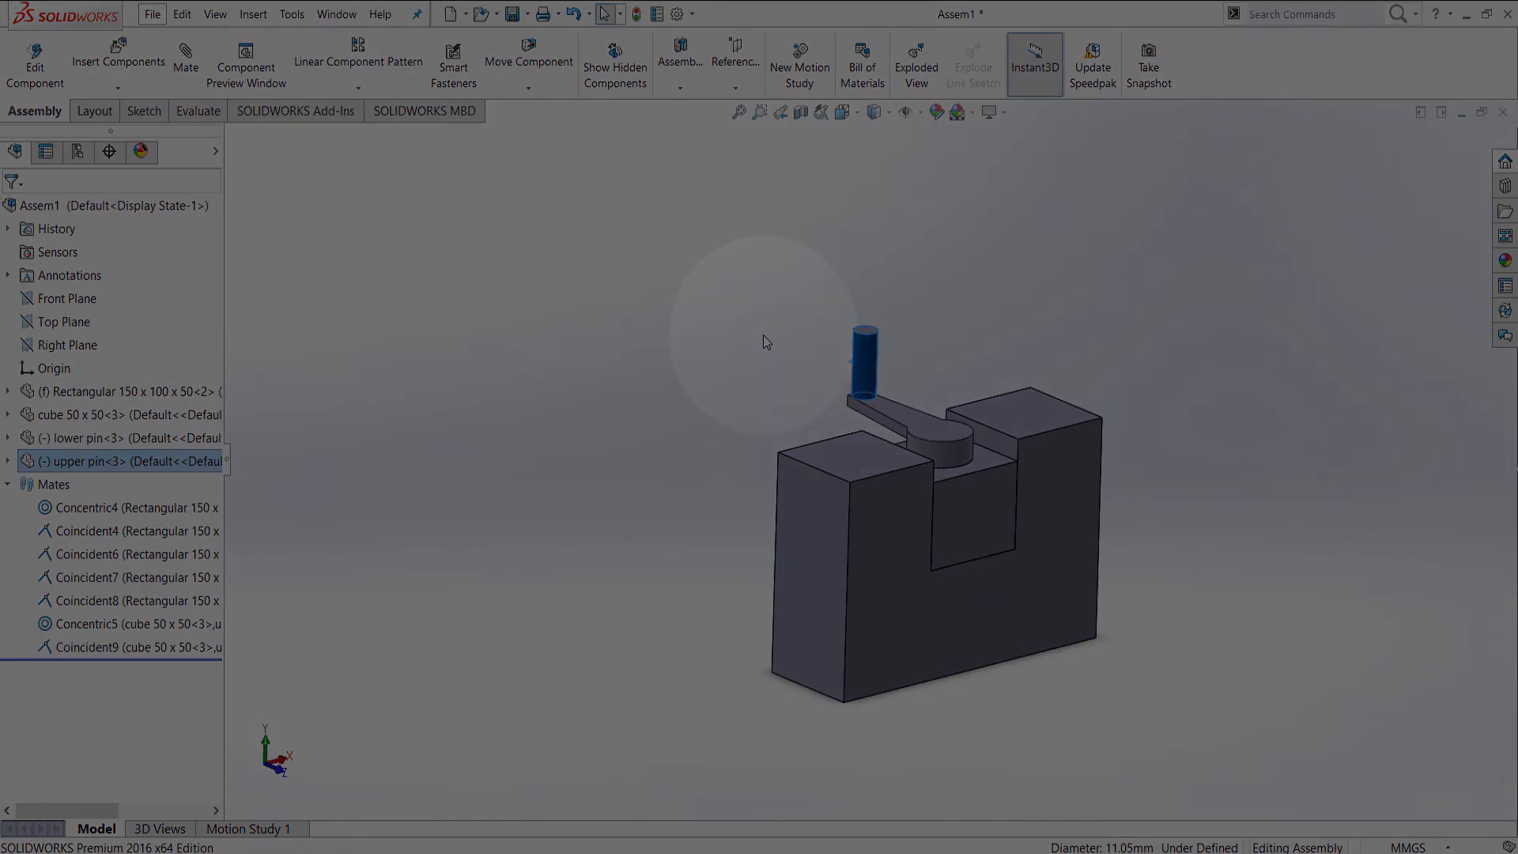